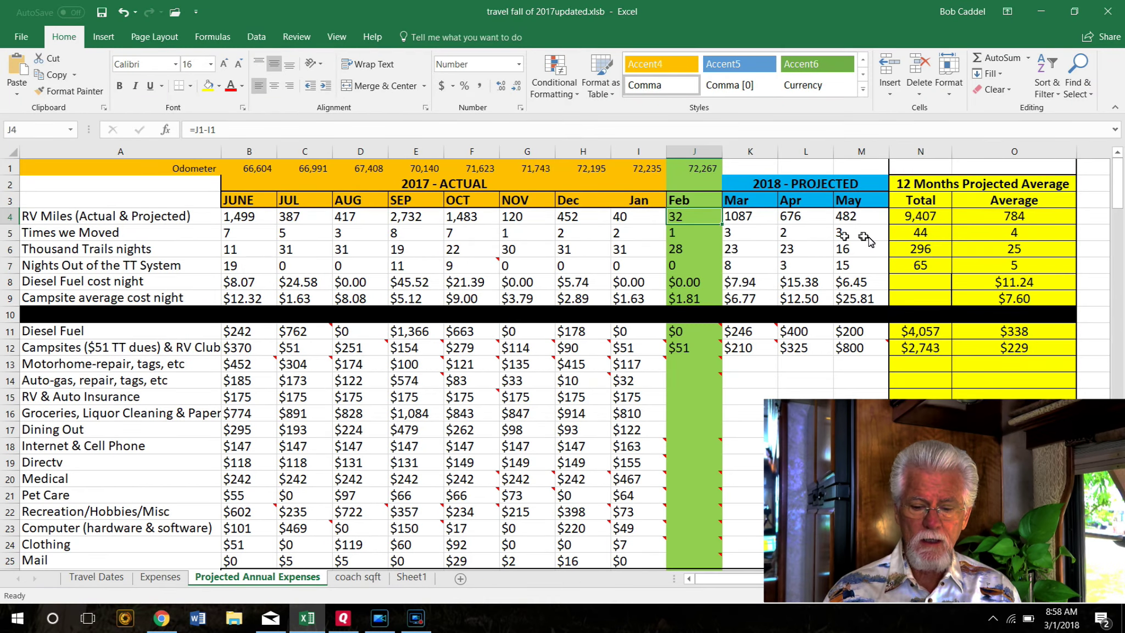
# Highlight the projected March to May columns, the 12-month Total column and the Average column to review them.
pyautogui.click(749, 153)
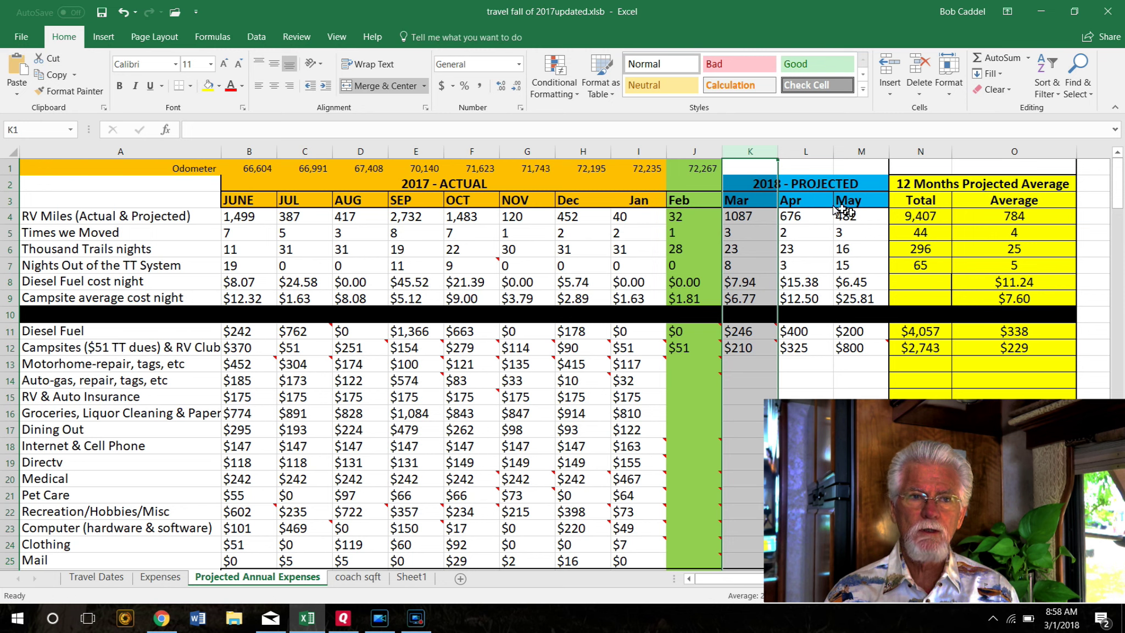
pyautogui.moveTo(774, 154); pyautogui.dragTo(852, 157)
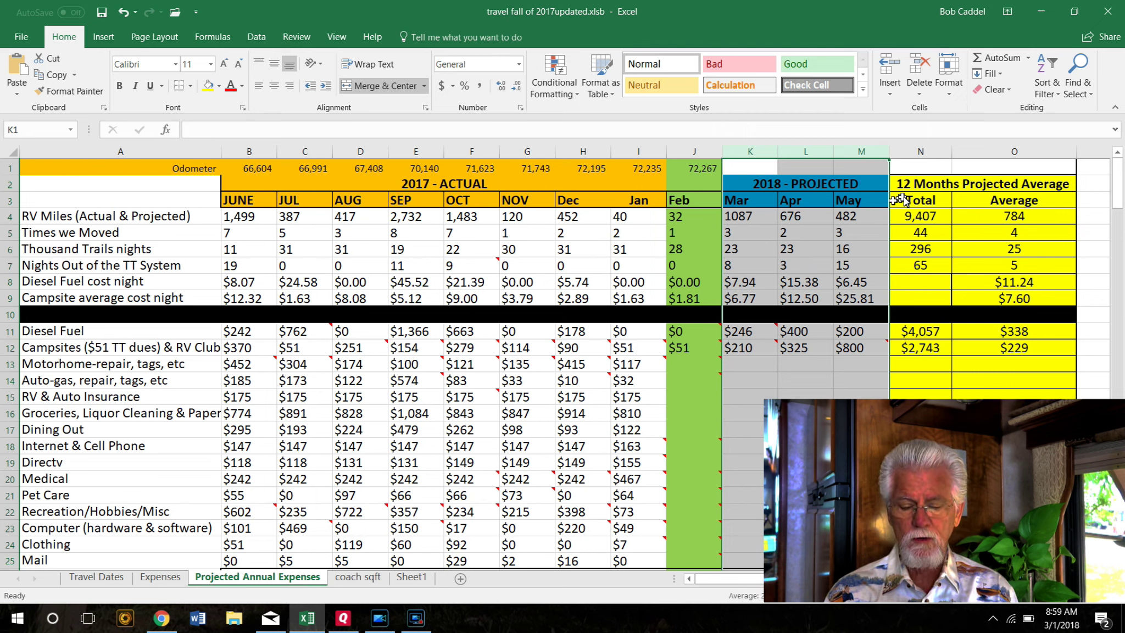
pyautogui.click(928, 151)
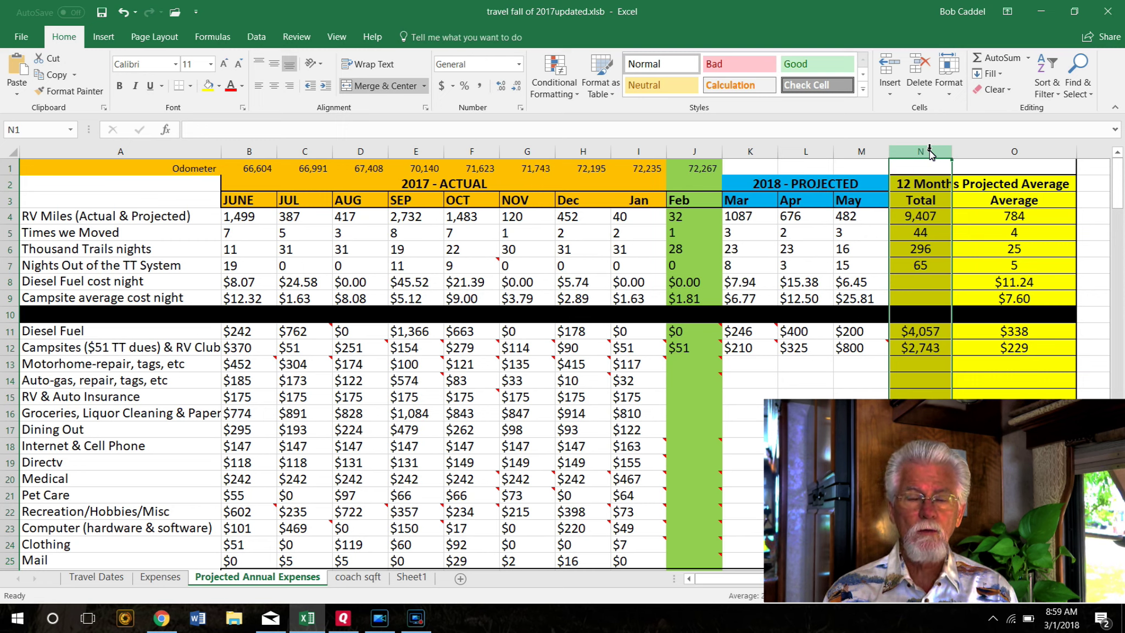
pyautogui.click(1037, 152)
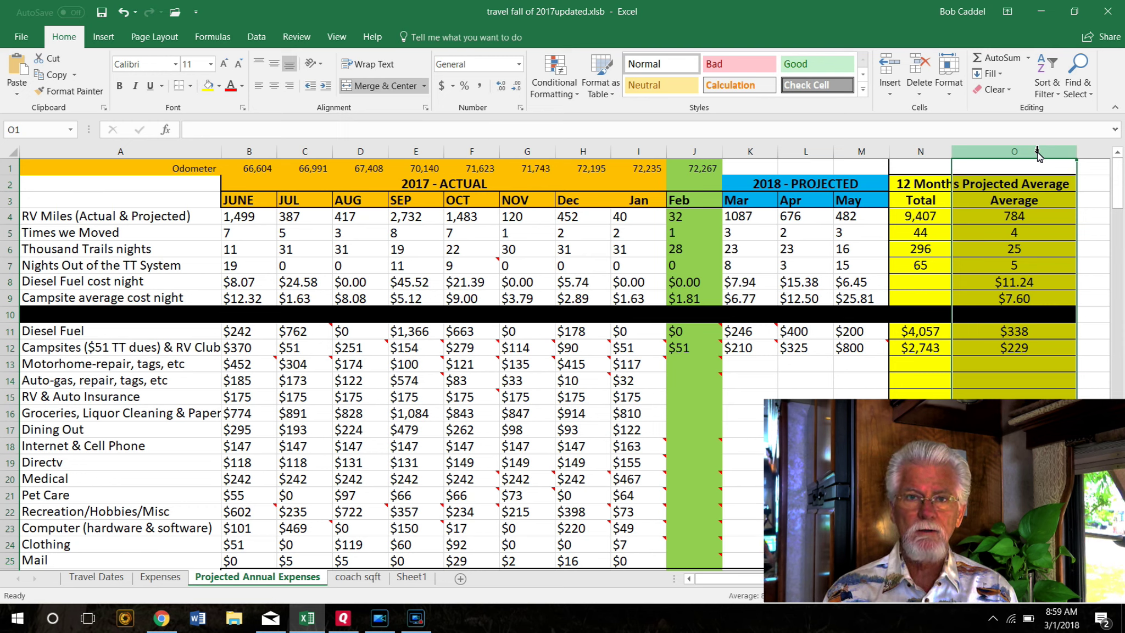
pyautogui.click(277, 314)
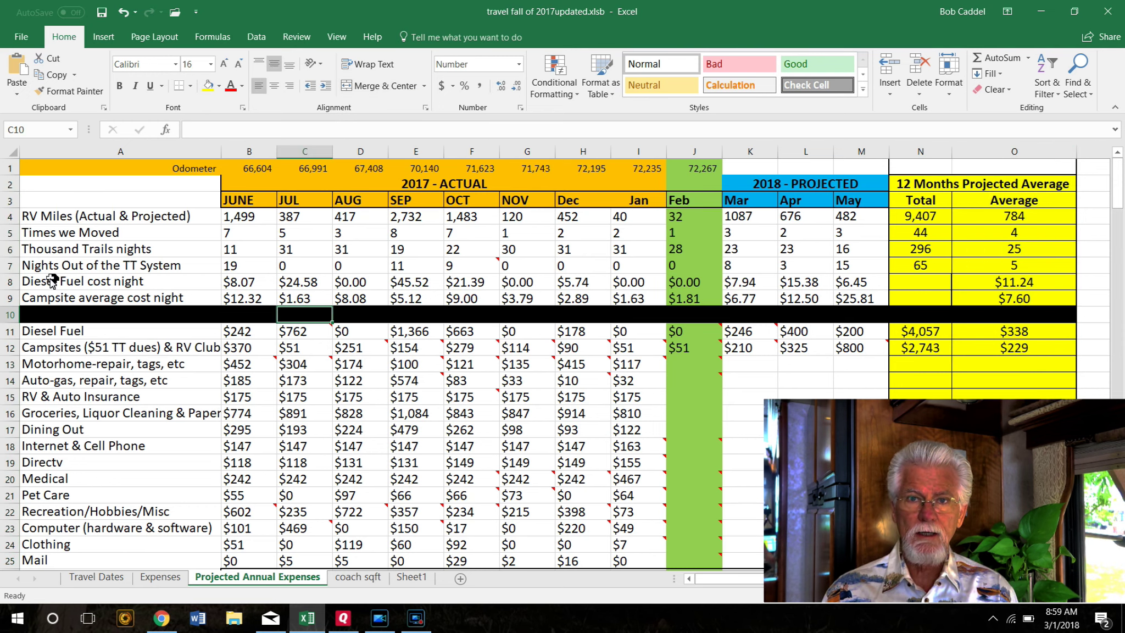
# Examine the nightly diesel fuel cost row, its 12-month average formula, and the average nightly campsite cost row.
pyautogui.click(9, 283)
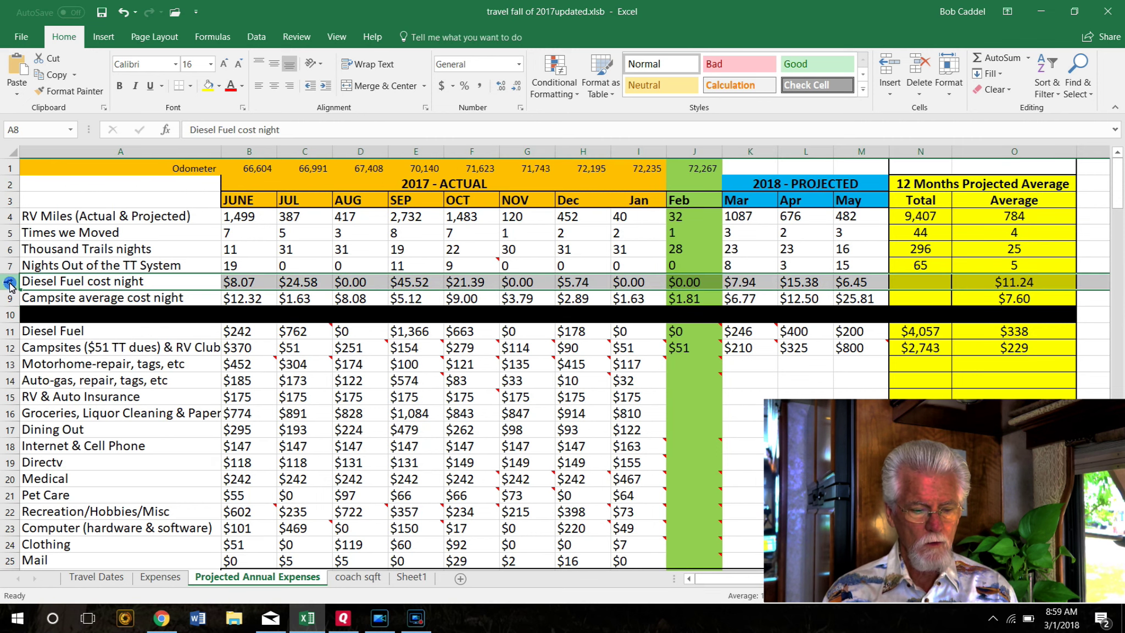
pyautogui.click(982, 279)
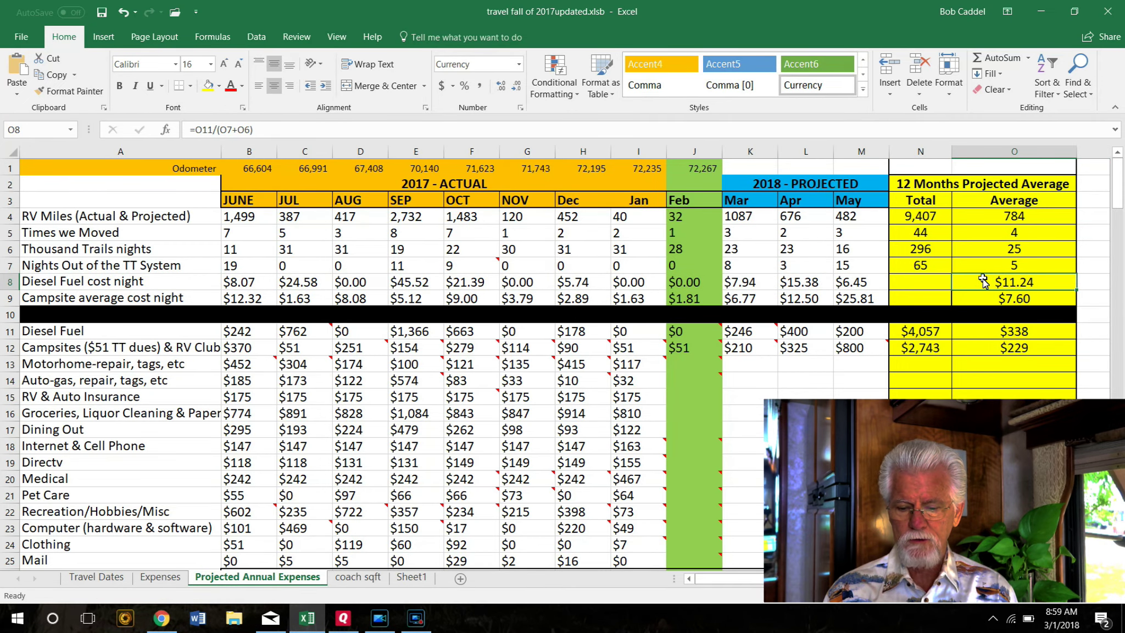
pyautogui.click(8, 299)
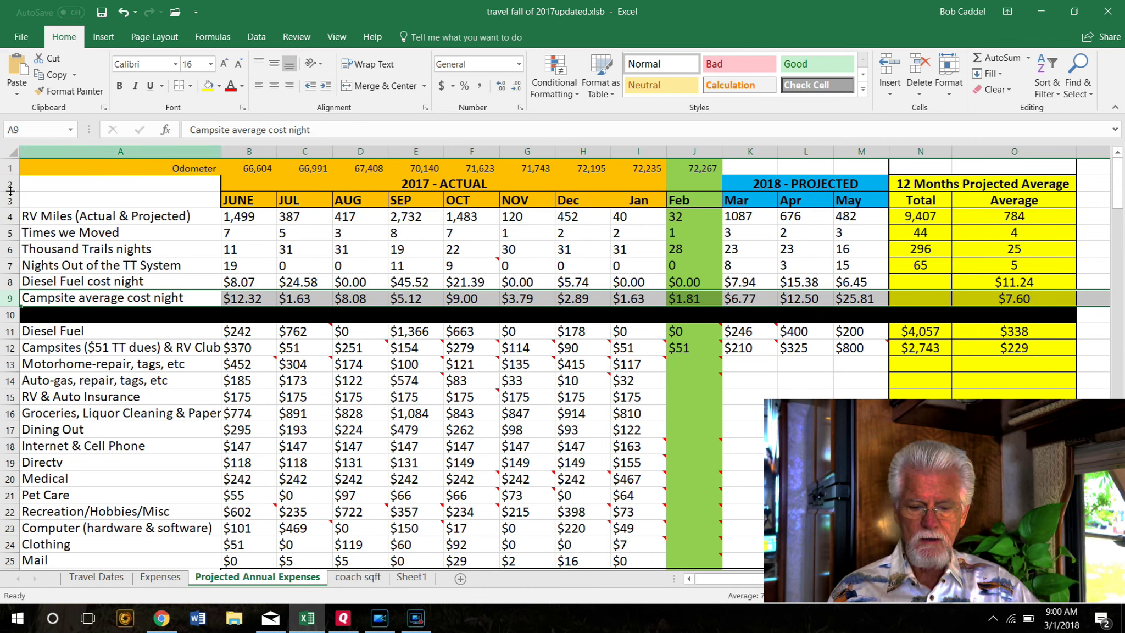
# Review the odometer row and each February entry from RV miles through nightly costs to diesel fuel.
pyautogui.click(10, 167)
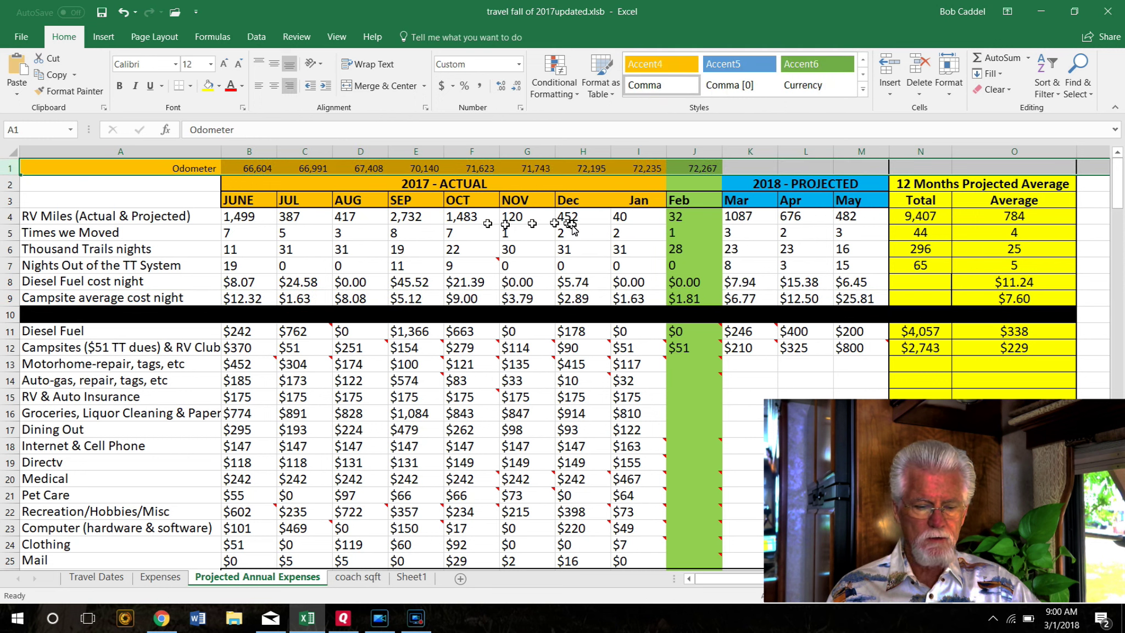
pyautogui.click(693, 218)
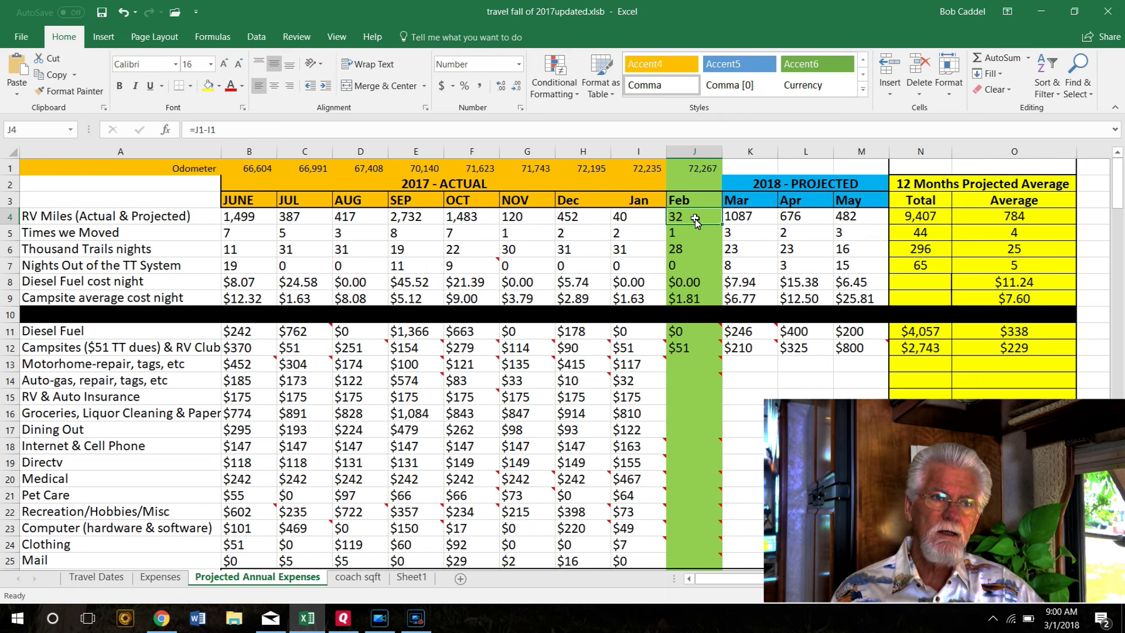
pyautogui.click(691, 233)
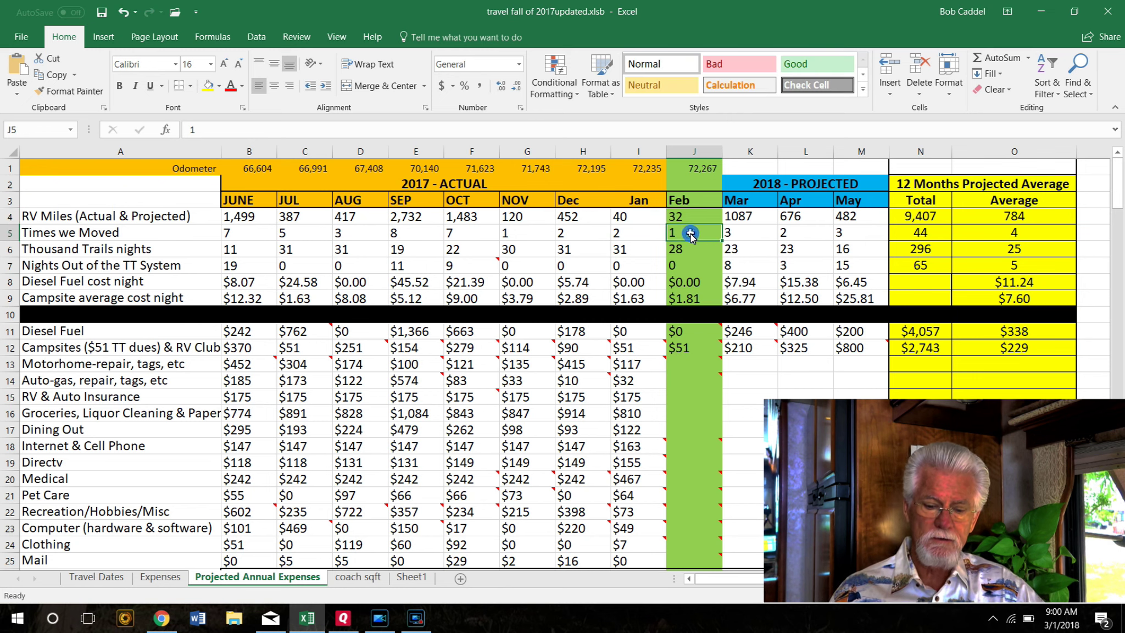
pyautogui.click(688, 248)
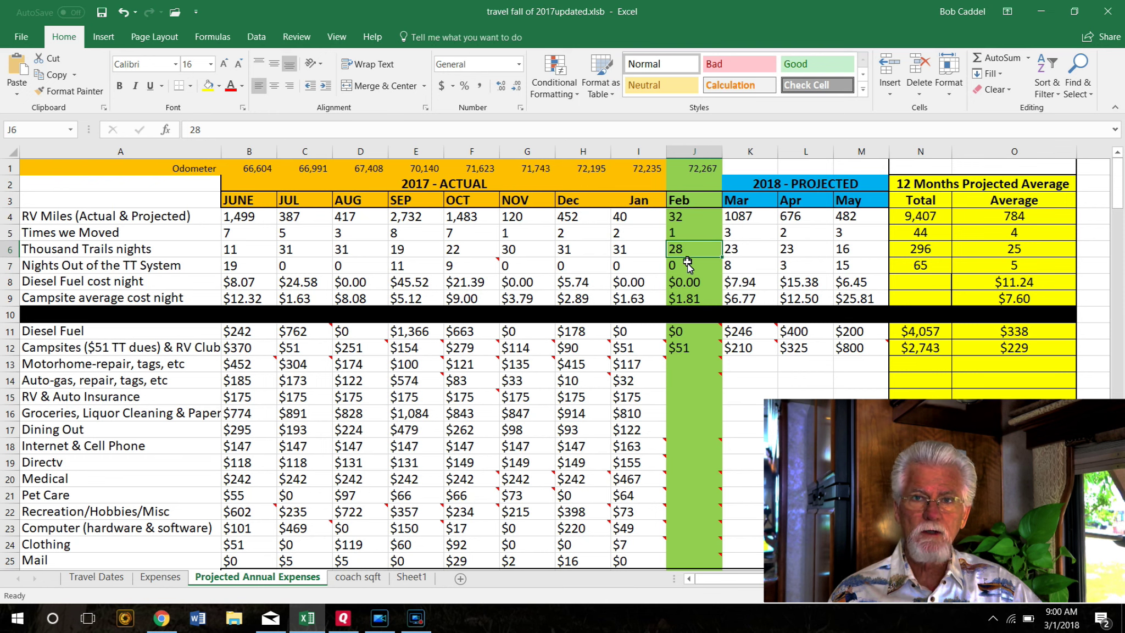
pyautogui.click(687, 265)
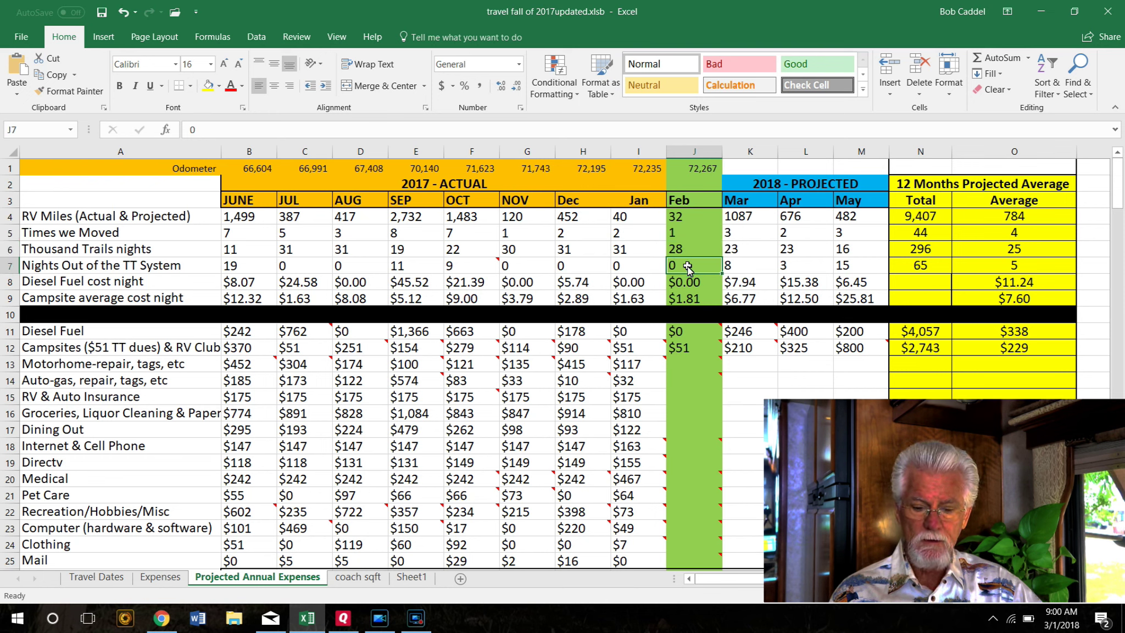
pyautogui.click(689, 284)
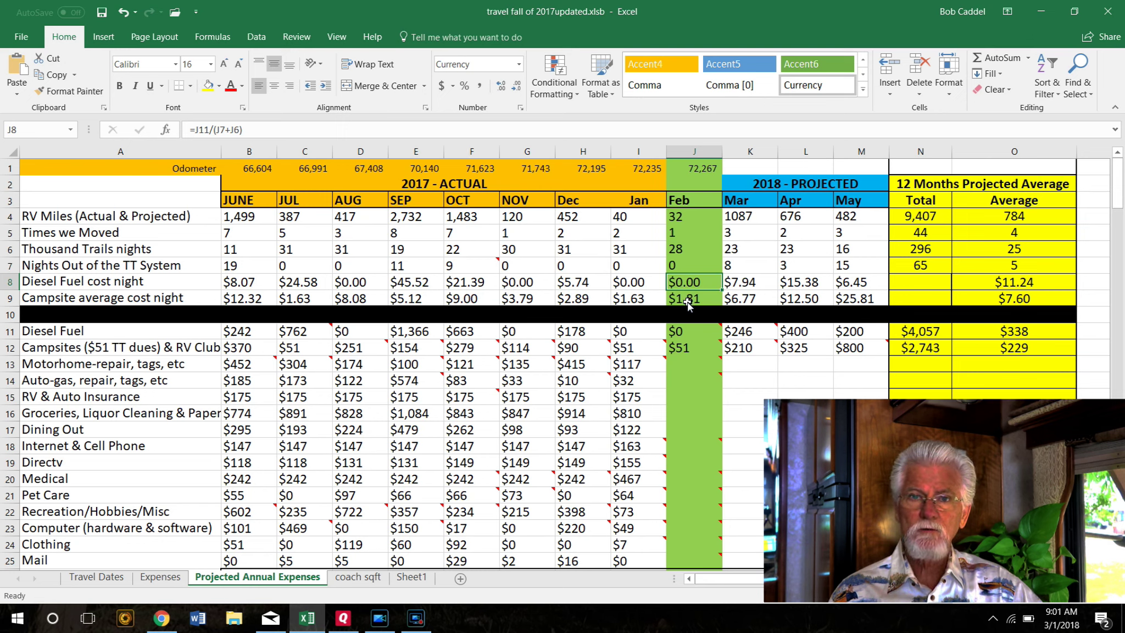
pyautogui.click(688, 300)
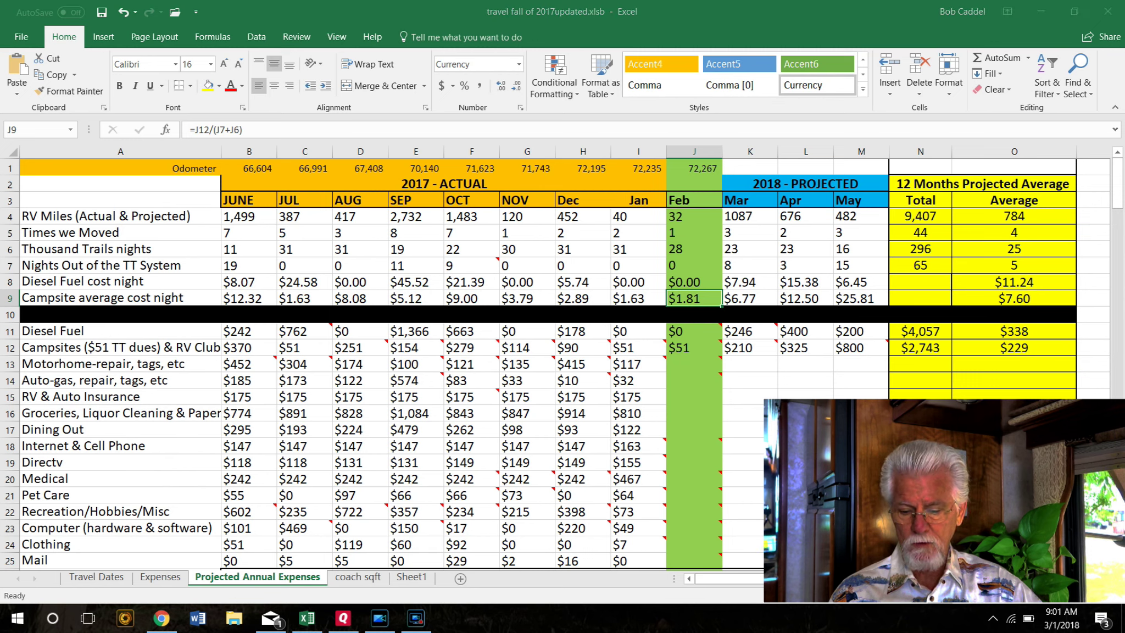
pyautogui.click(709, 330)
pyautogui.moveTo(702, 349)
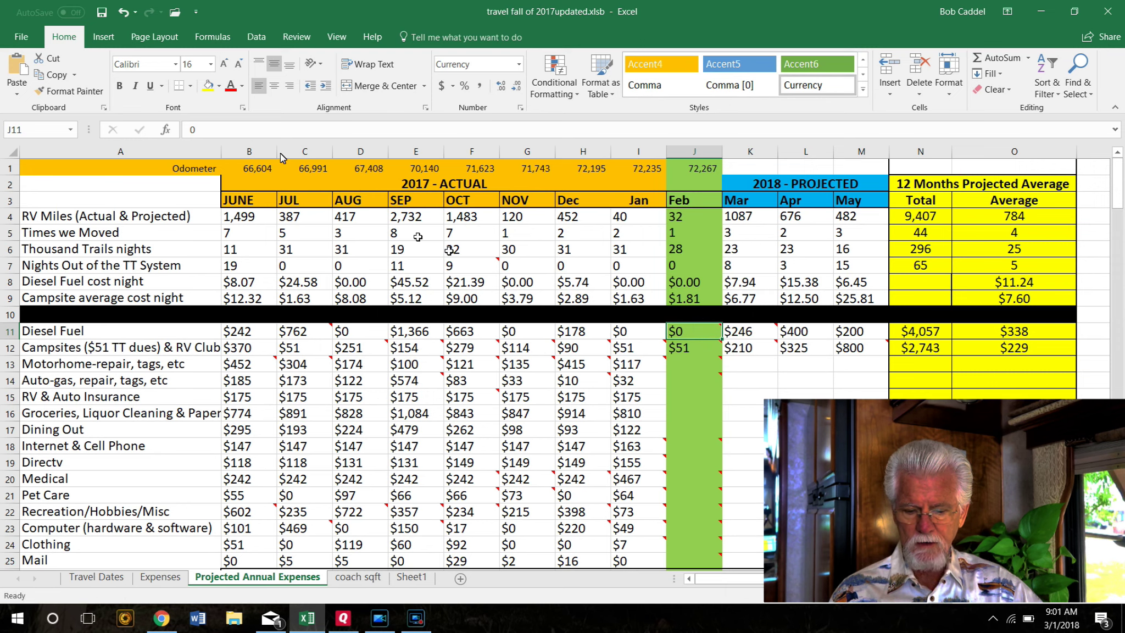
# Undo the clearing of the February-to-Average cells for Motorhome-repair, tags, etc, leaving the rows below blank, and highlight that row.
pyautogui.click(123, 12)
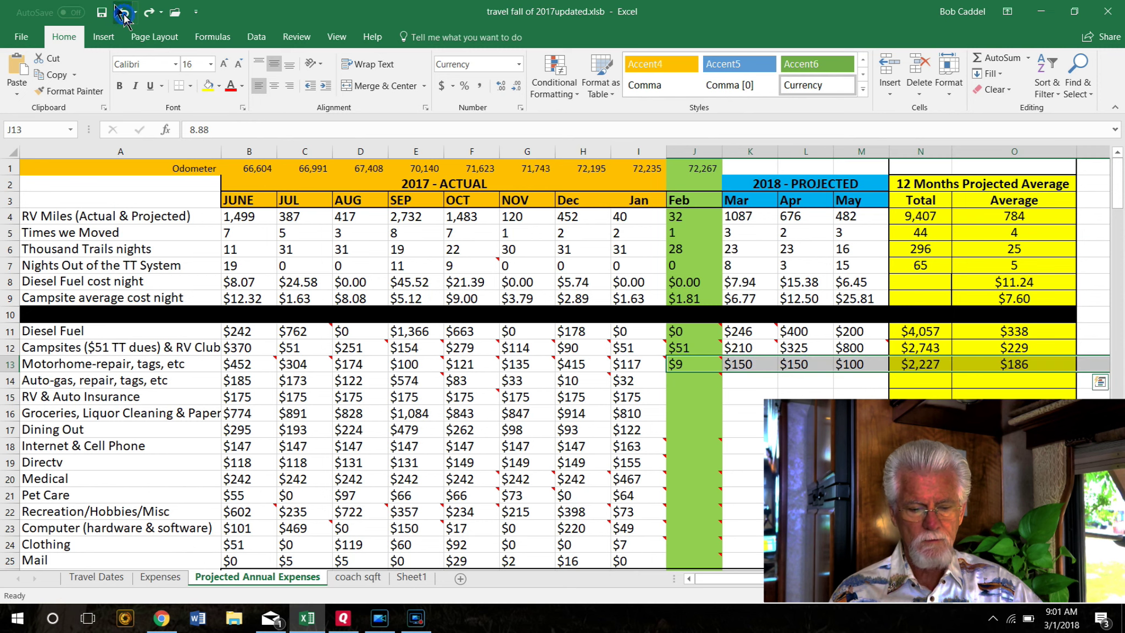
pyautogui.click(124, 12)
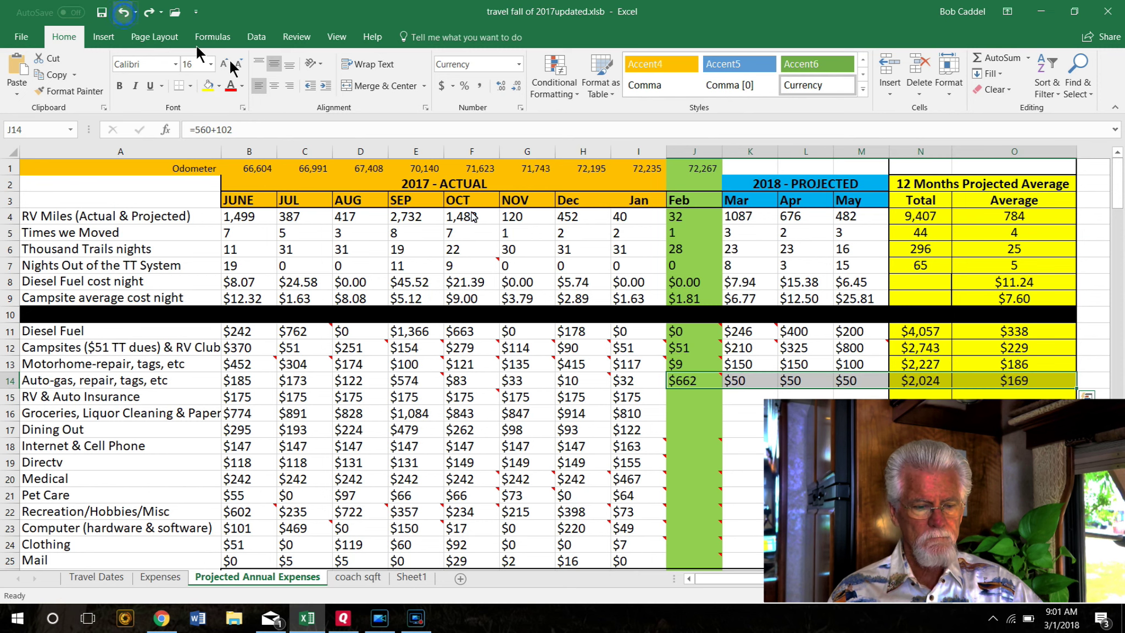
pyautogui.click(147, 12)
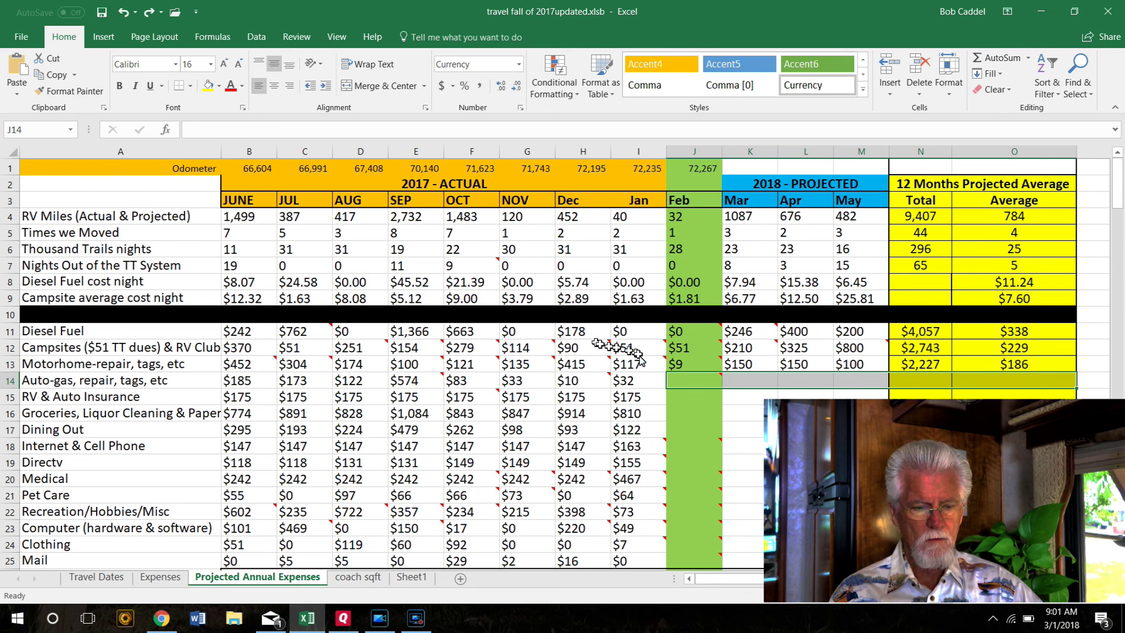
pyautogui.click(9, 364)
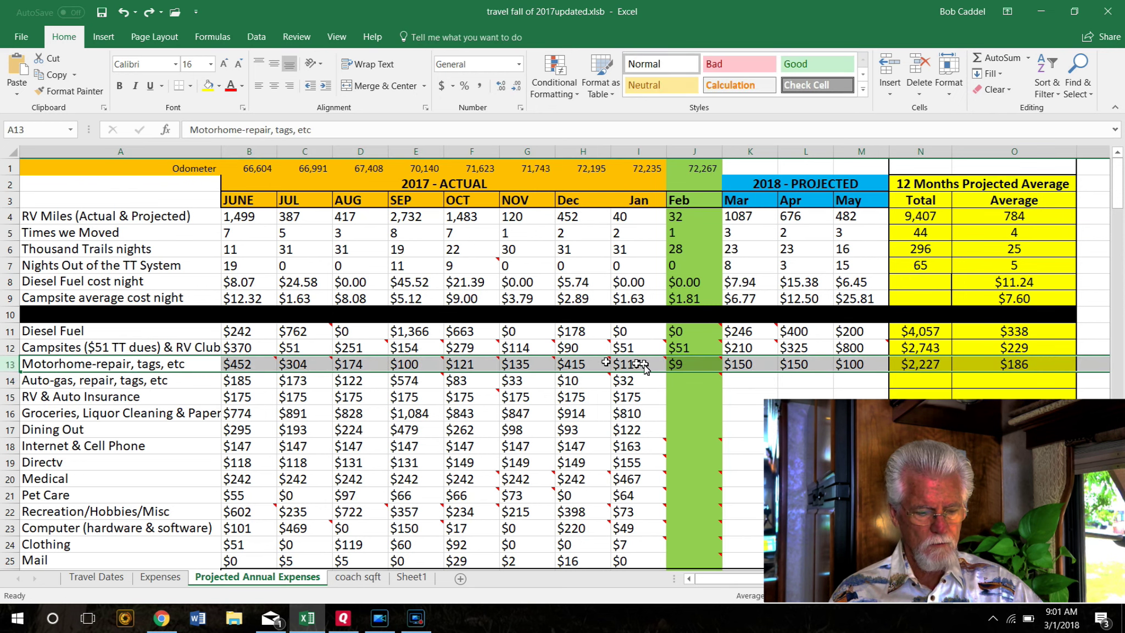
pyautogui.moveTo(669, 367)
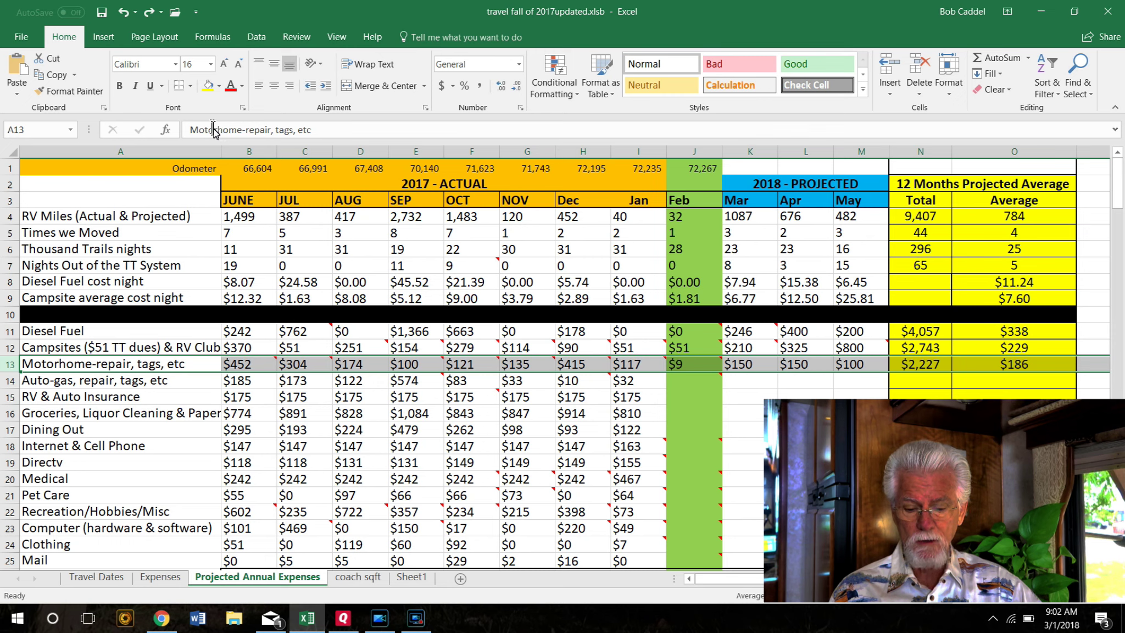
# Undo the clearing of the February-to-Average cells for Auto-gas, repair, tags, etc and highlight that row.
pyautogui.click(122, 12)
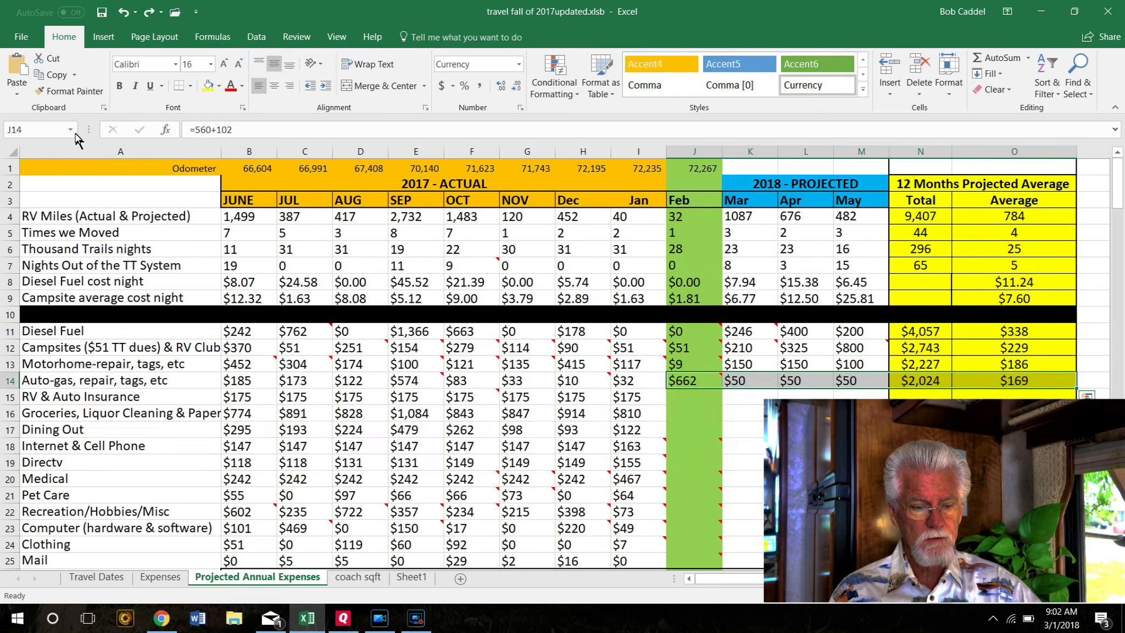
pyautogui.click(9, 381)
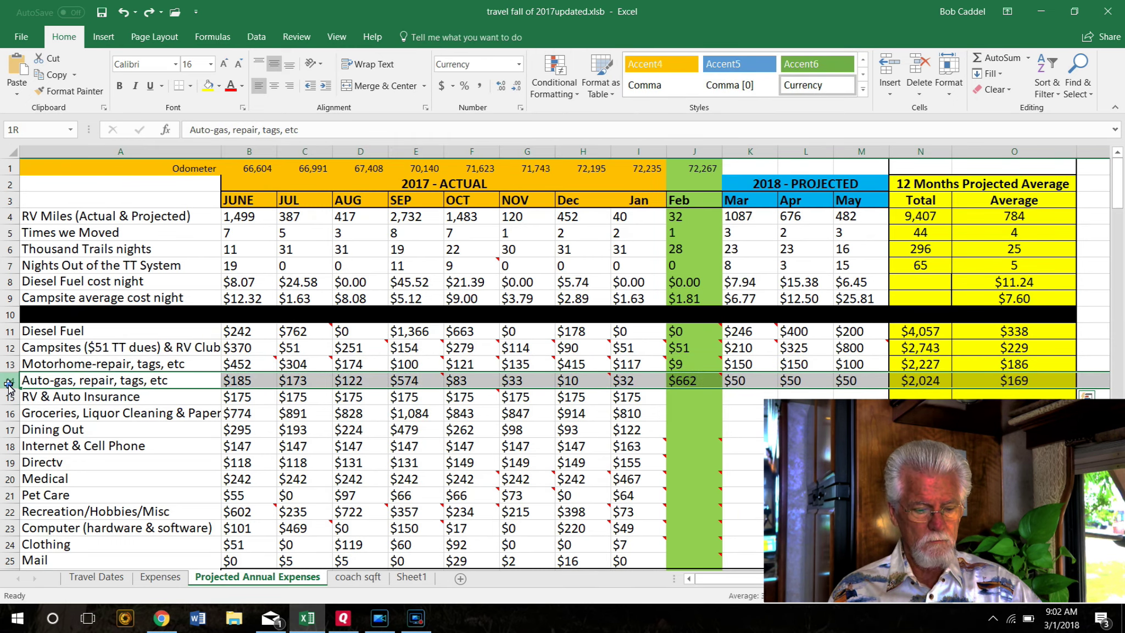
pyautogui.moveTo(704, 380)
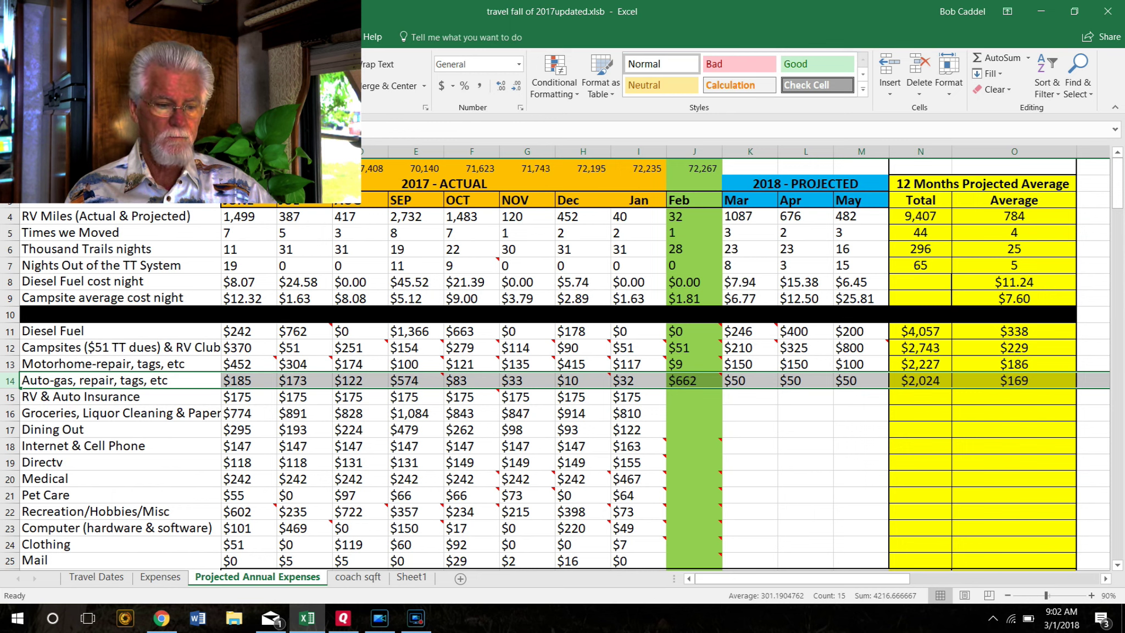
# Restore the cleared February-to-Average figures for RV & Auto Insurance and check the row's 12-month total.
pyautogui.moveTo(694, 396); pyautogui.dragTo(1013, 396)
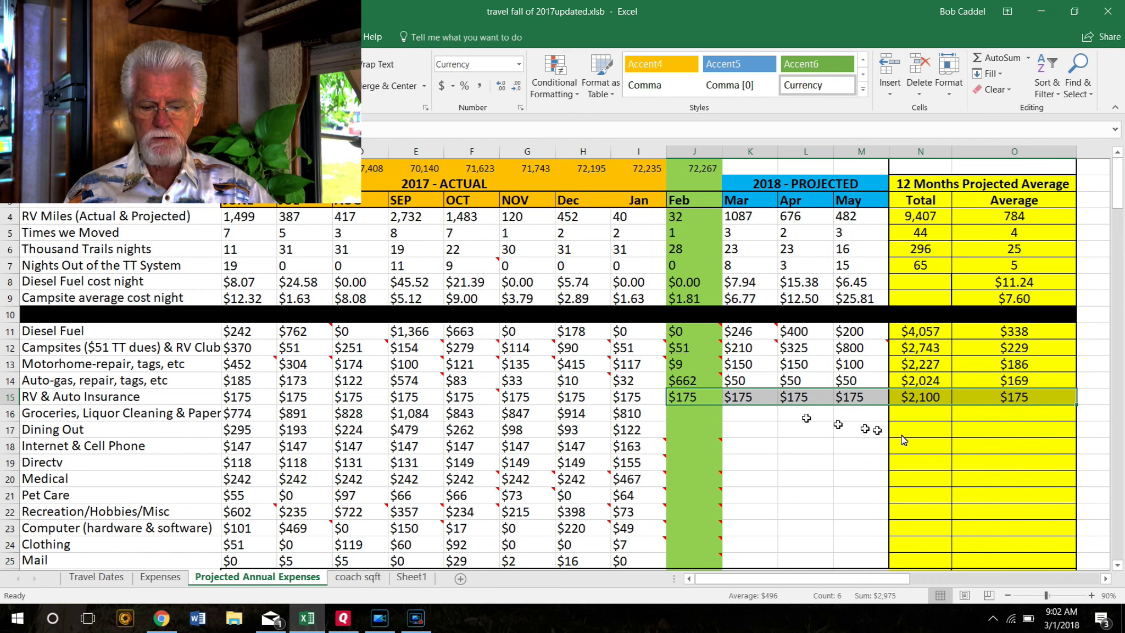
pyautogui.click(934, 398)
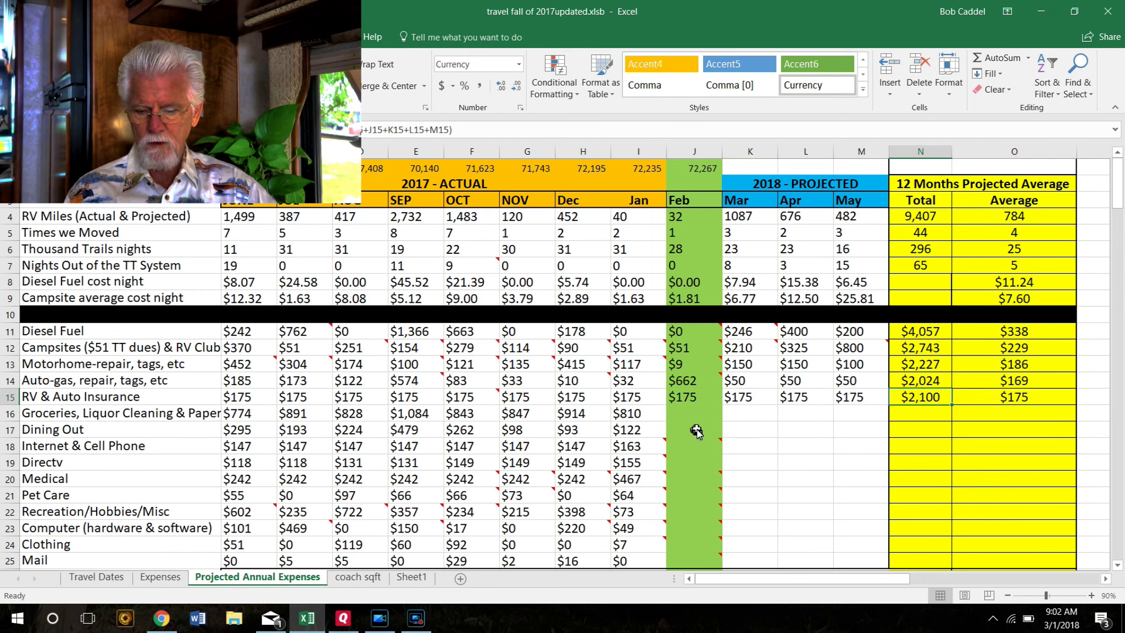
pyautogui.click(470, 348)
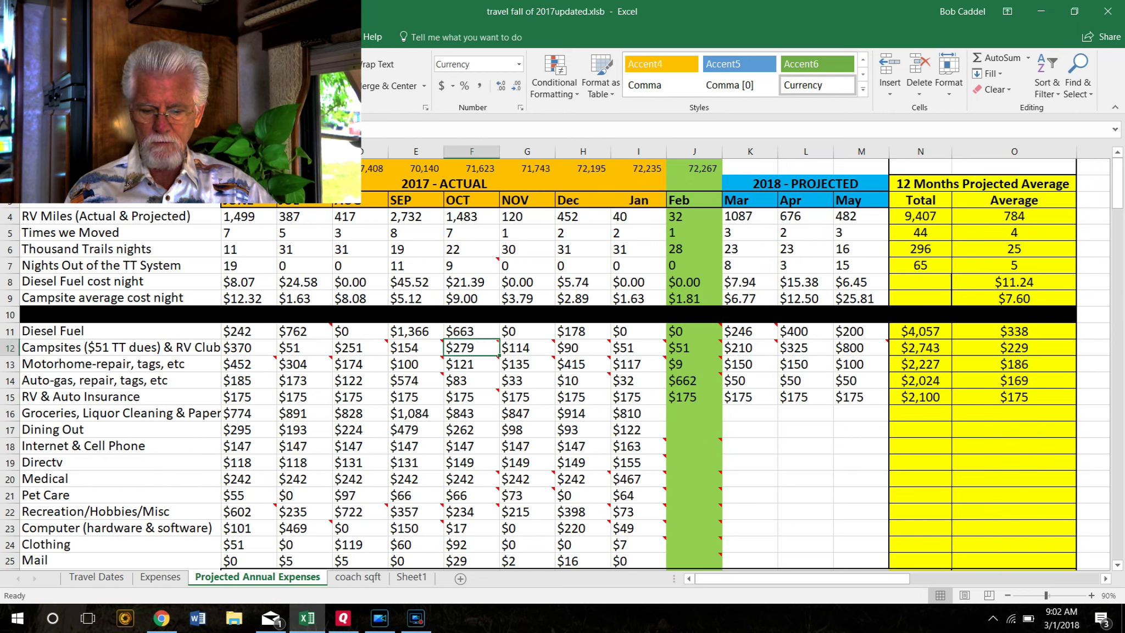
# Undo the clearing of the February-to-Average cells for Groceries, Liquor Cleaning & Paper and highlight that row.
pyautogui.hotkey('ctrl', 'z')
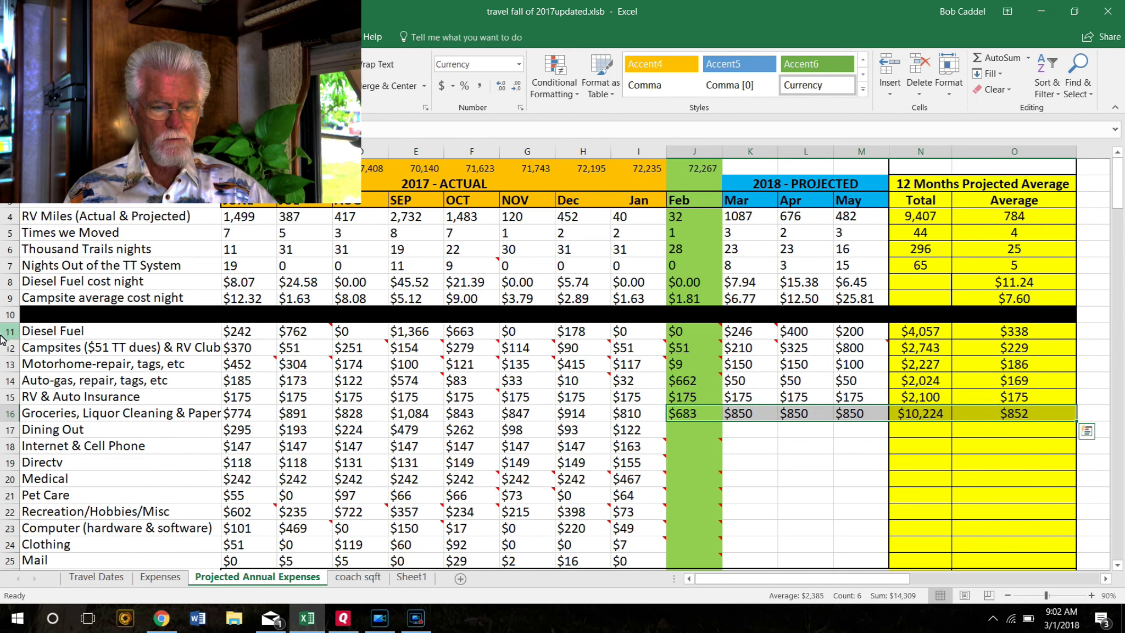
pyautogui.click(9, 415)
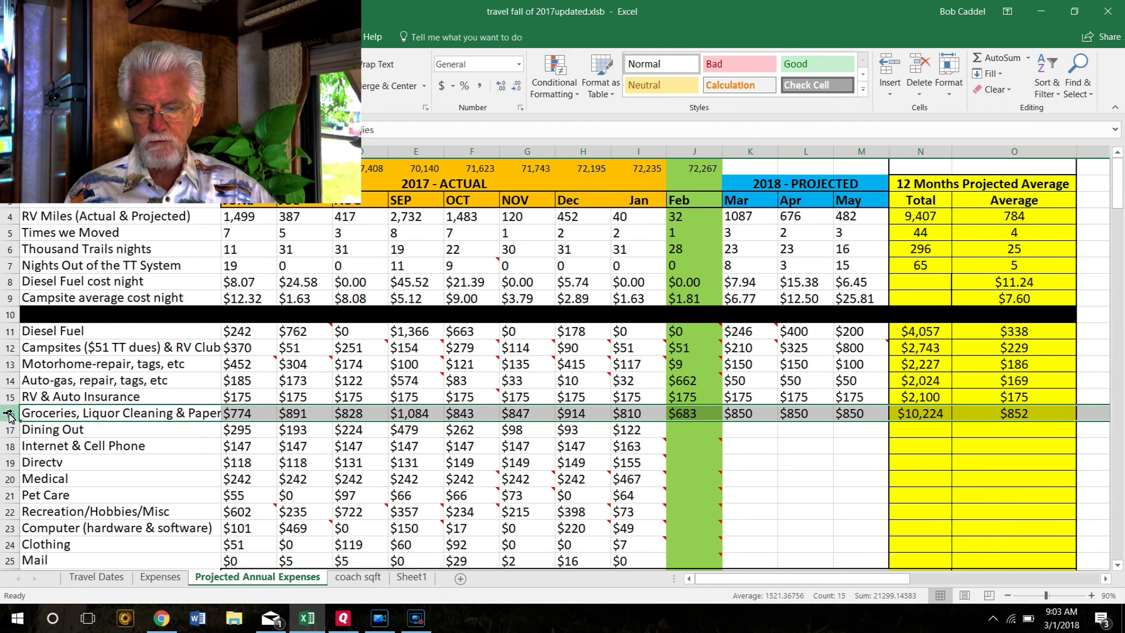
pyautogui.moveTo(273, 611)
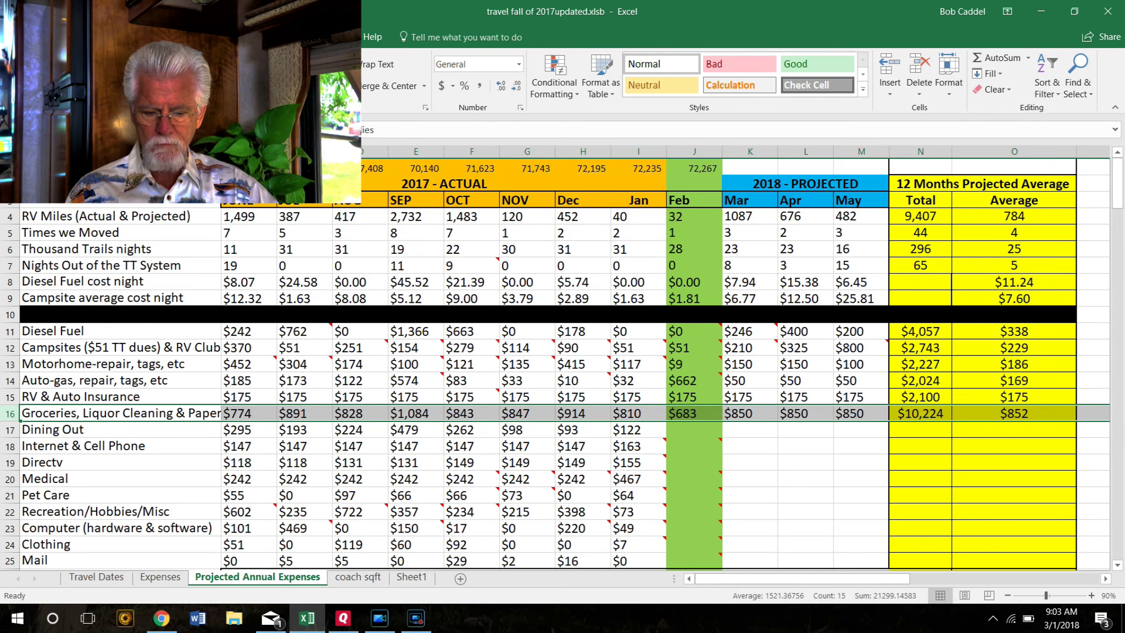
# Restore the Dining Out figures of $468 for February, $250 for each projected month, $2,984 total and $249 average, then highlight the row.
pyautogui.click(694, 430)
pyautogui.write('$468\t$250\t$250\t$250\t$2,984\t$249')
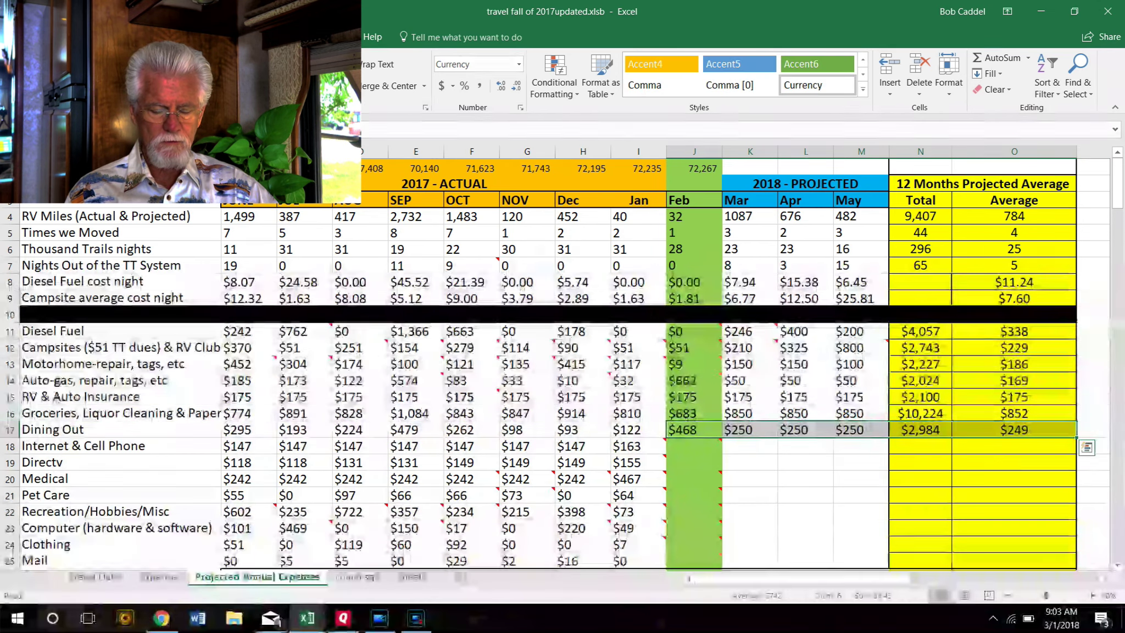
pyautogui.click(10, 430)
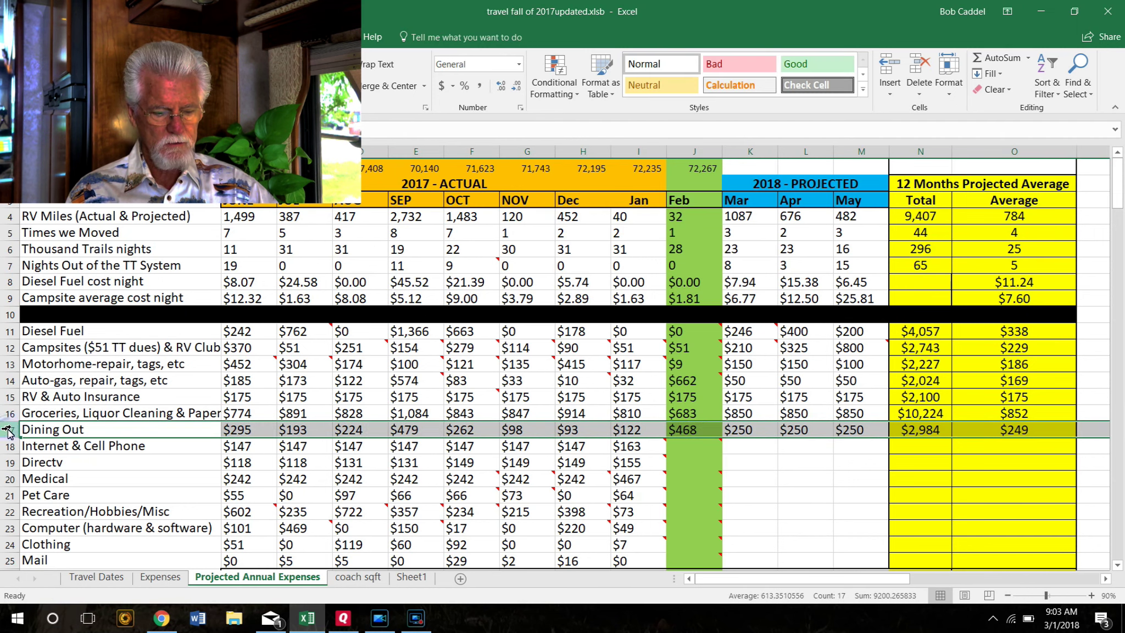
pyautogui.moveTo(487, 505)
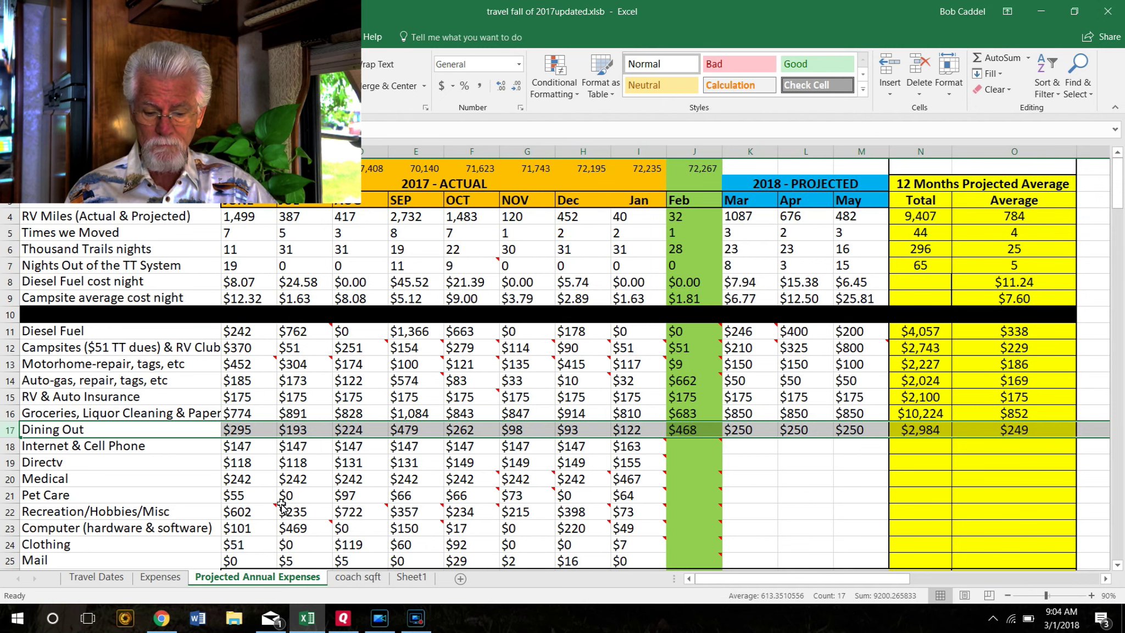
# Highlight the Internet & Cell Phone row and undo the clearing of its and the Directv row's February-to-Average cells.
pyautogui.click(11, 449)
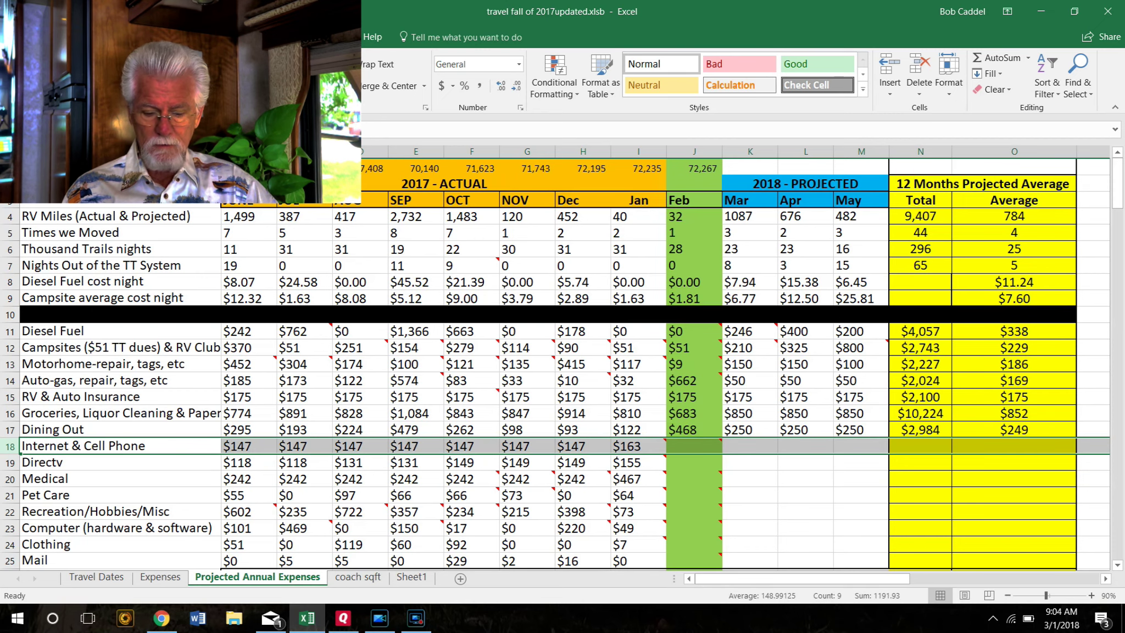
pyautogui.hotkey('ctrl', 'z')
pyautogui.hotkey('ctrl', 'z')
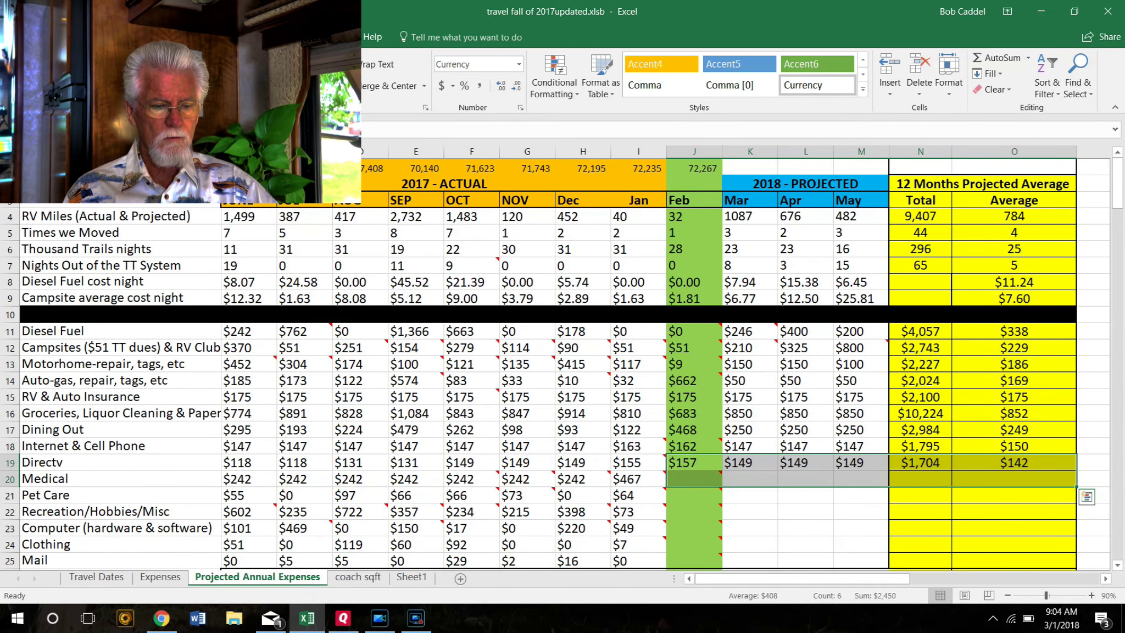
# Restore the Directv figures of $157 for February, $149 for each projected month, $1,704 total and $142 average.
pyautogui.hotkey('ctrl', 'z')
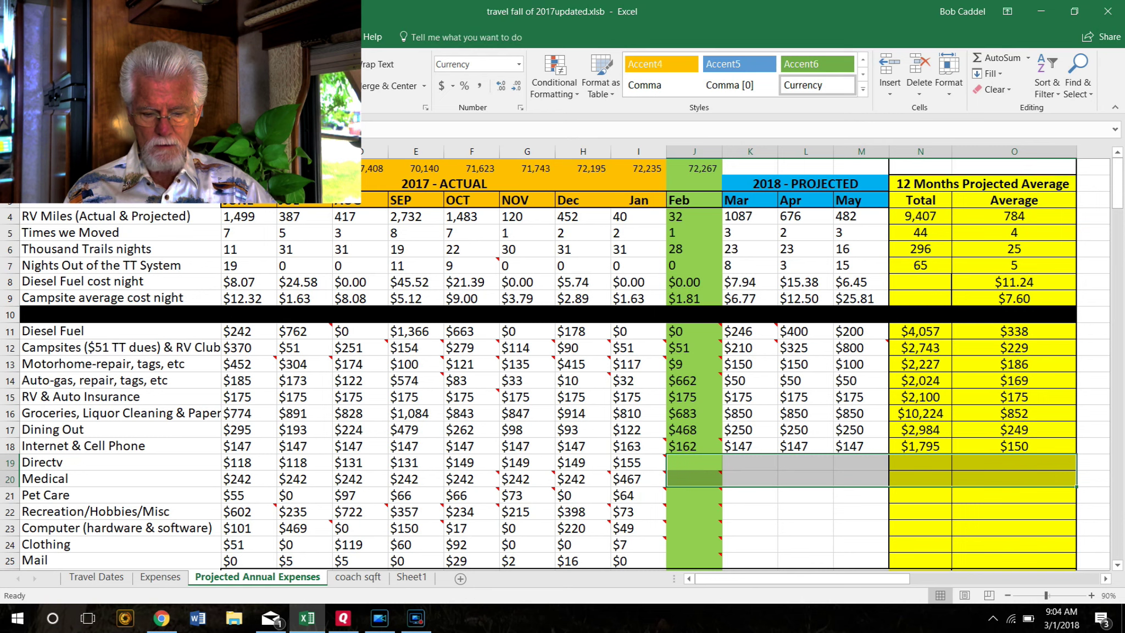
pyautogui.moveTo(707, 448)
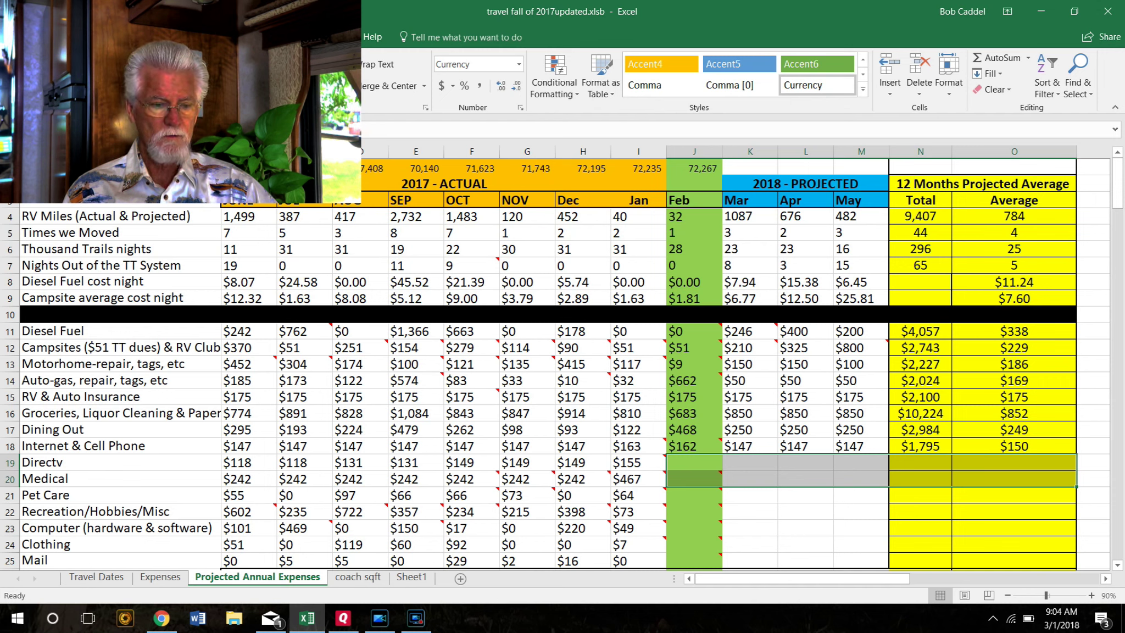
pyautogui.write('$157\t$149\t$149\t$149\t$1,704\t$142')
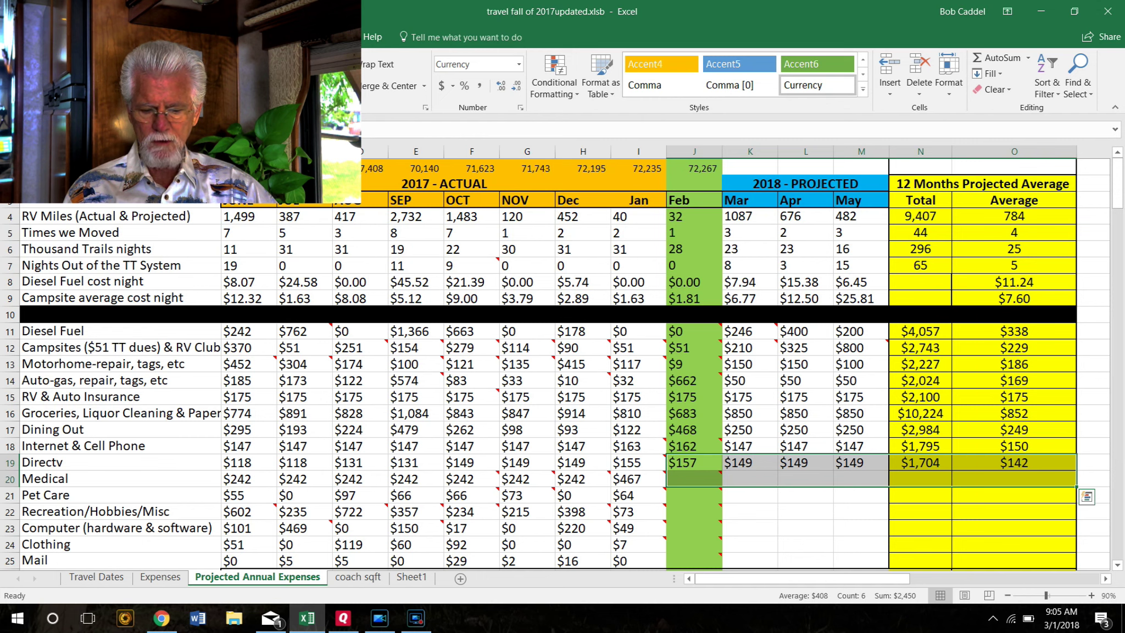
pyautogui.press('Escape')
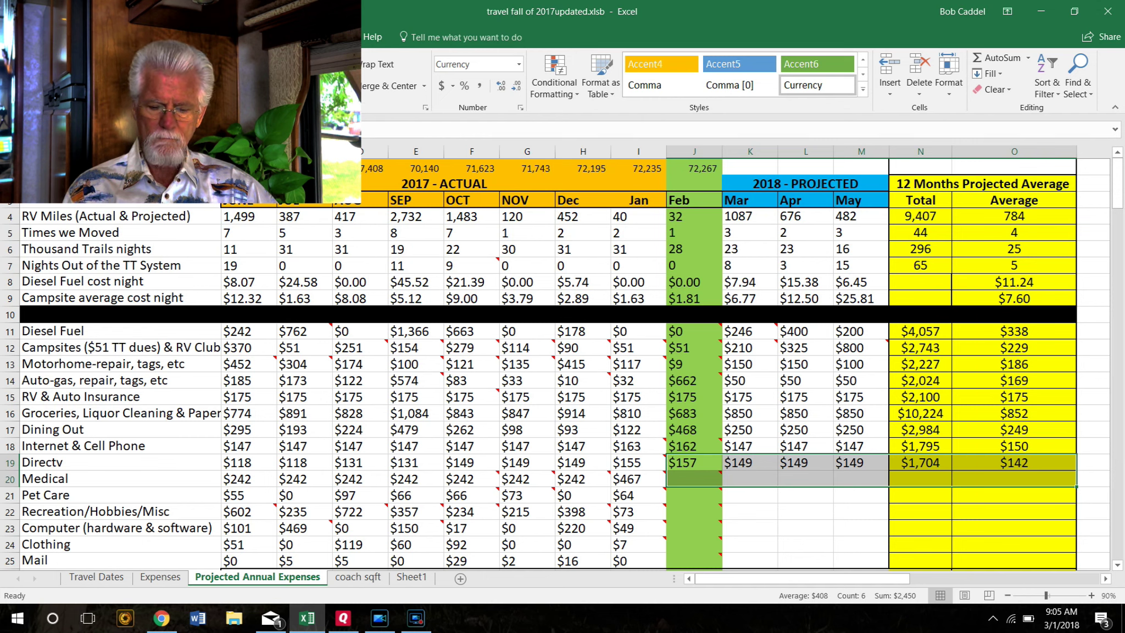
# Restore the Medical figures of $577 for February, $467 for each projected month, $4,139 total and $345 average, and highlight the row.
pyautogui.hotkey('ctrl', 'v')
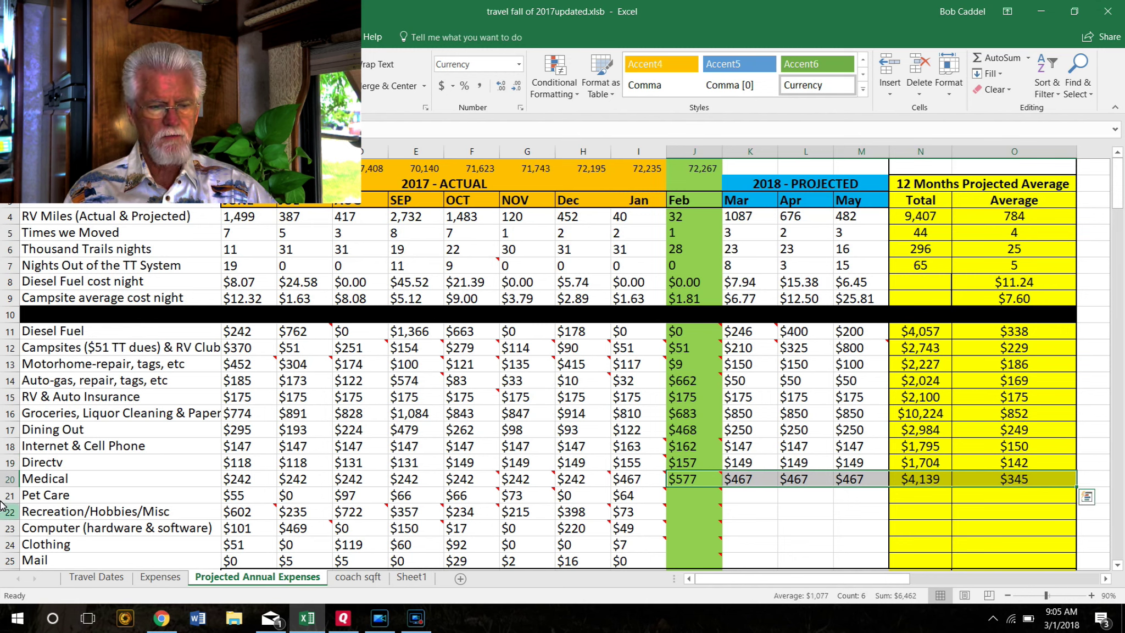
pyautogui.click(7, 482)
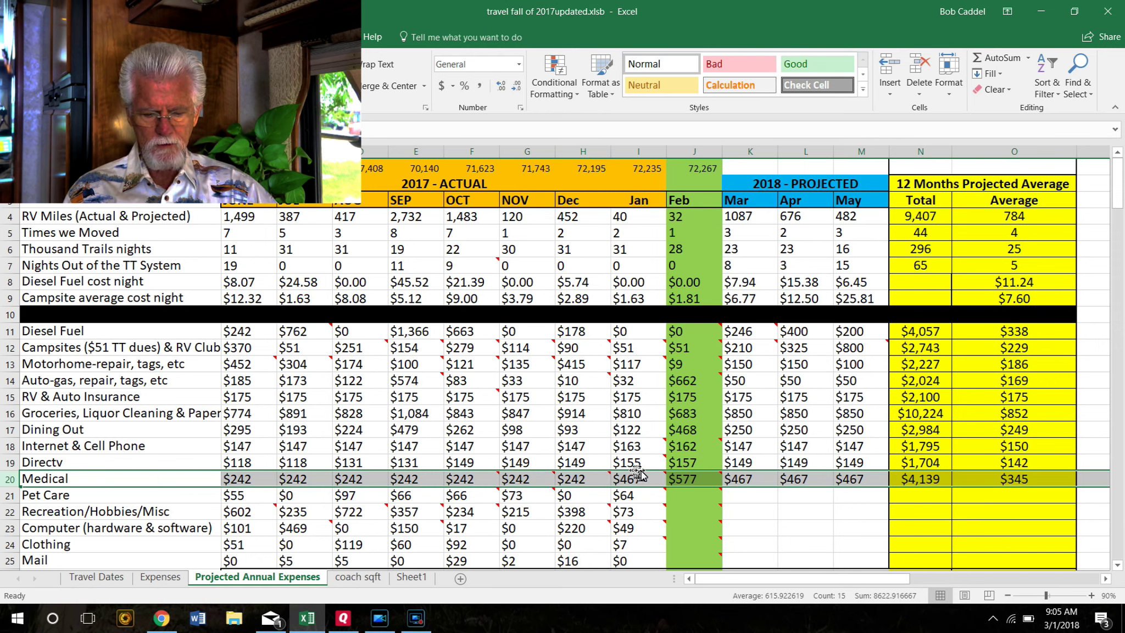
pyautogui.moveTo(647, 475)
pyautogui.moveTo(685, 481)
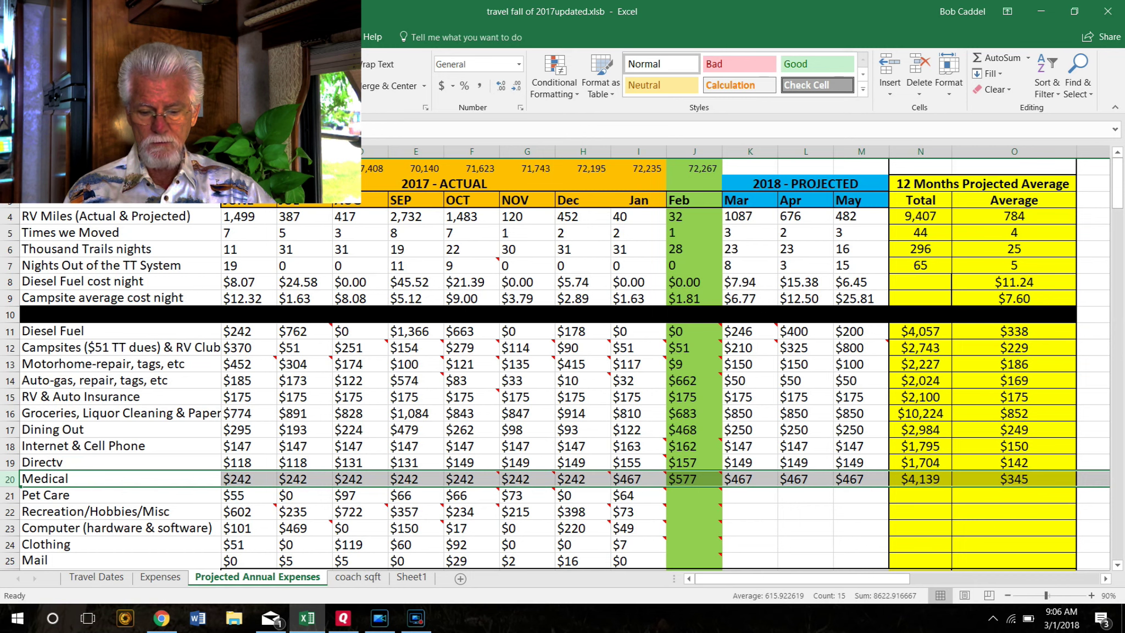
# Restore the Pet Care figures of $42 for February, $50 per projected month, $613 total and $51 average, and highlight the row.
pyautogui.press('Down')
pyautogui.write('$42\t$50\t$50\t$50\t$613\t$51')
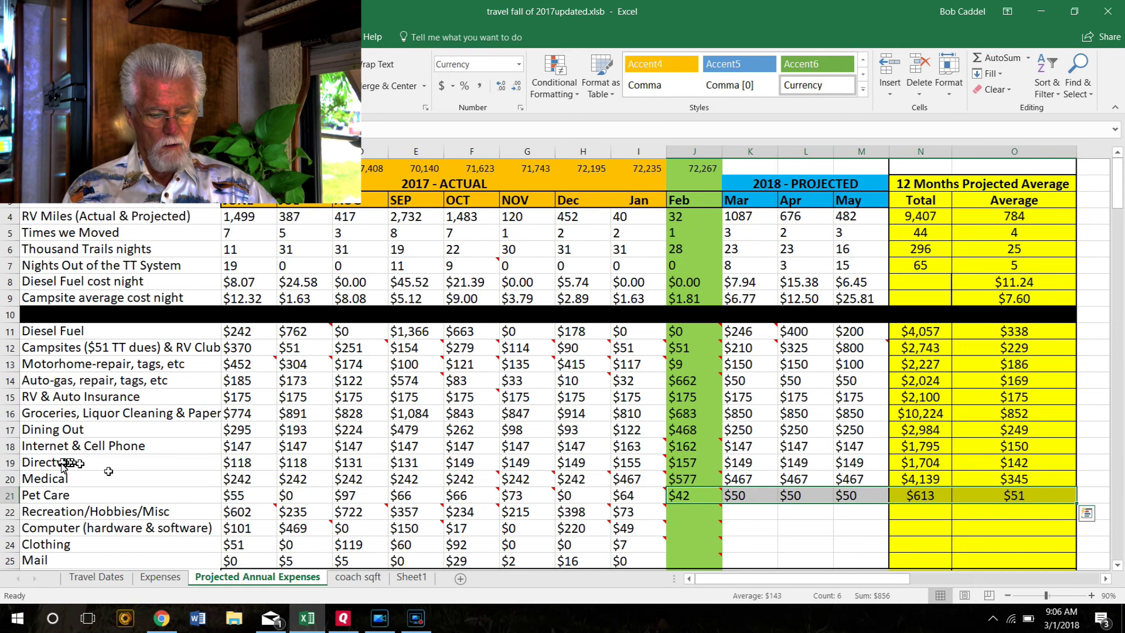
pyautogui.click(38, 478)
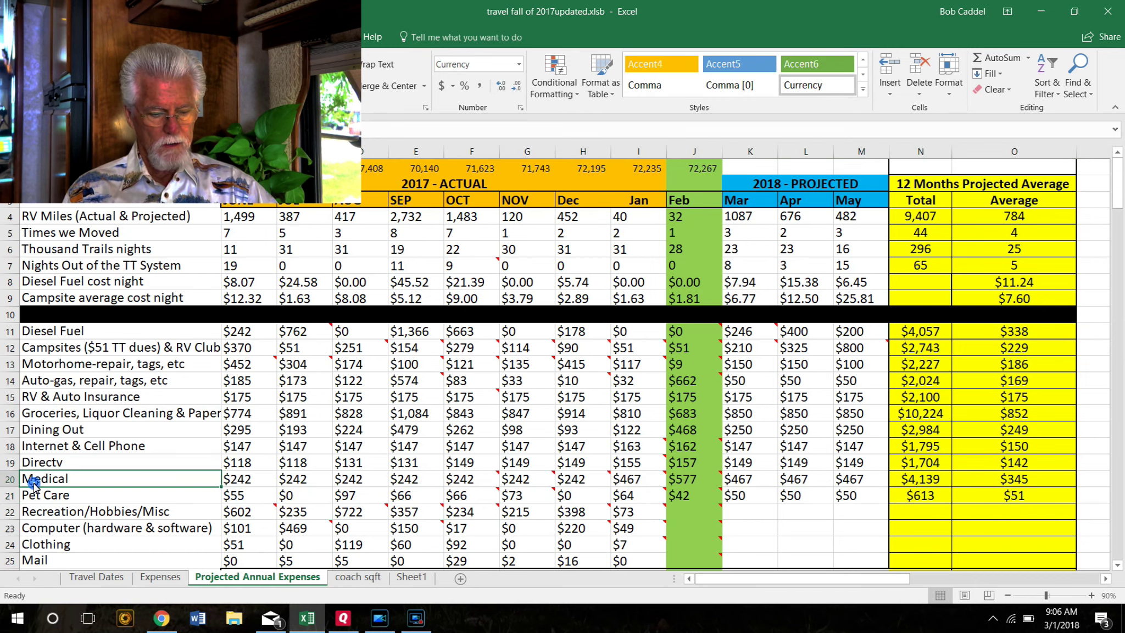
pyautogui.click(5, 495)
pyautogui.moveTo(689, 508)
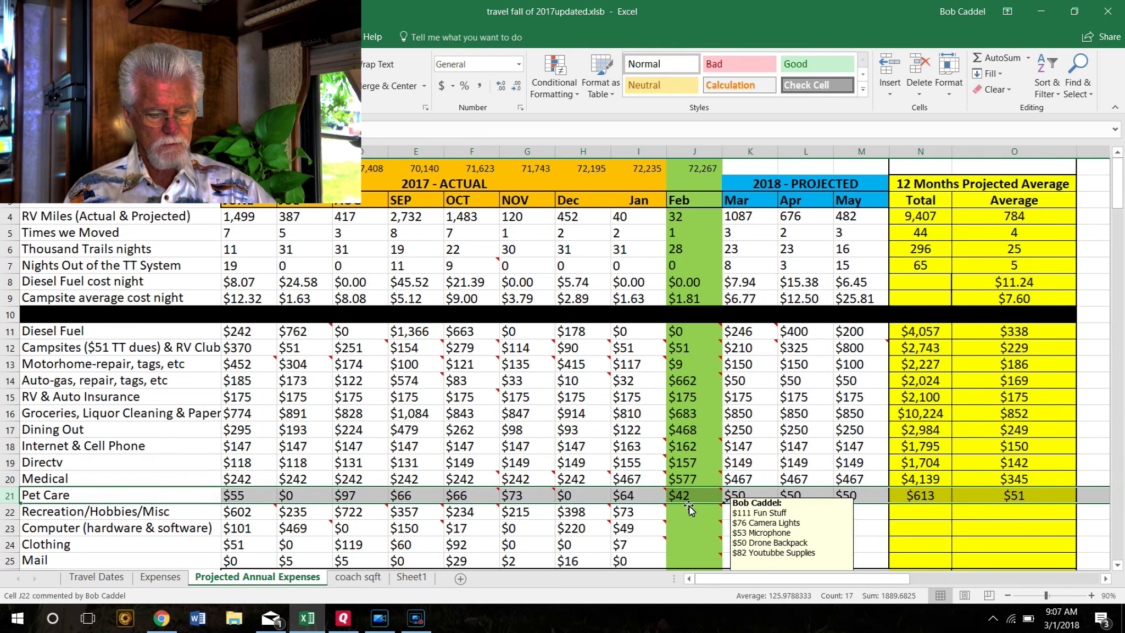
pyautogui.click(694, 497)
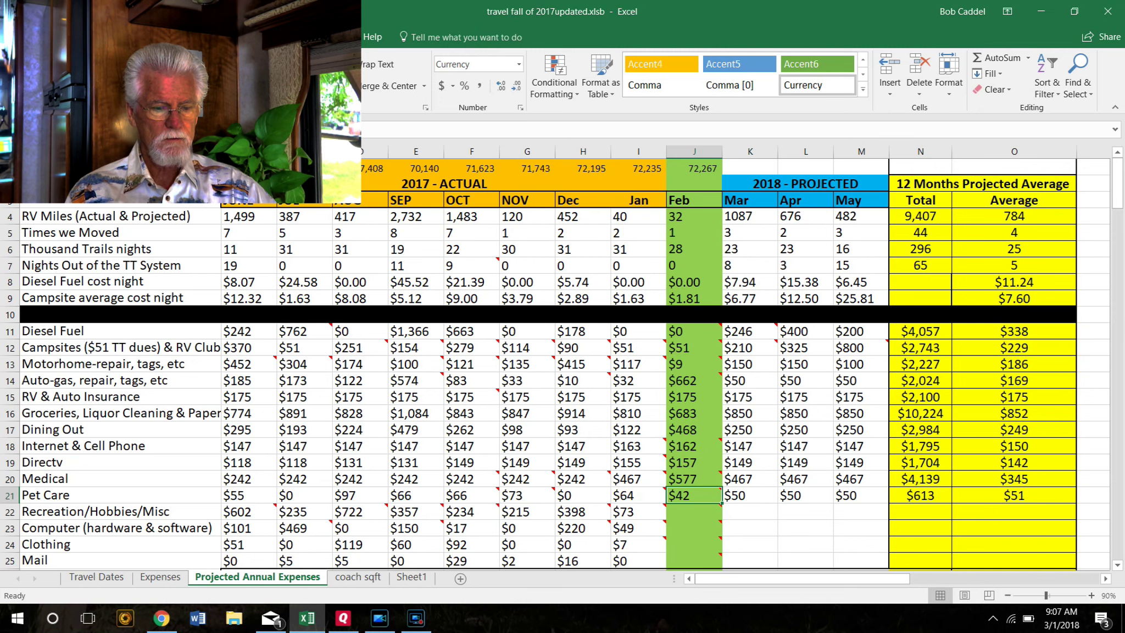
# Restore the Recreation/Hobbies/Misc figures of $372, $250, $400 and $450 for February to May, $4,310 total and $359 average, and highlight the row.
pyautogui.click(693, 511)
pyautogui.write('$372\t$250\t$400\t$450\t$4,310\t$359')
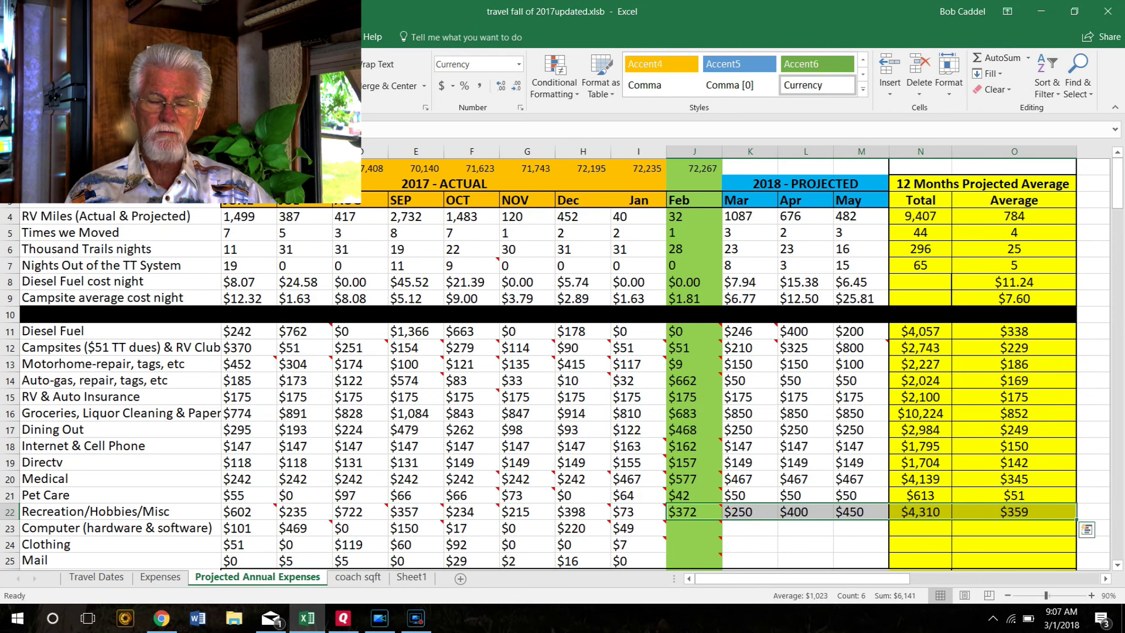
pyautogui.click(10, 511)
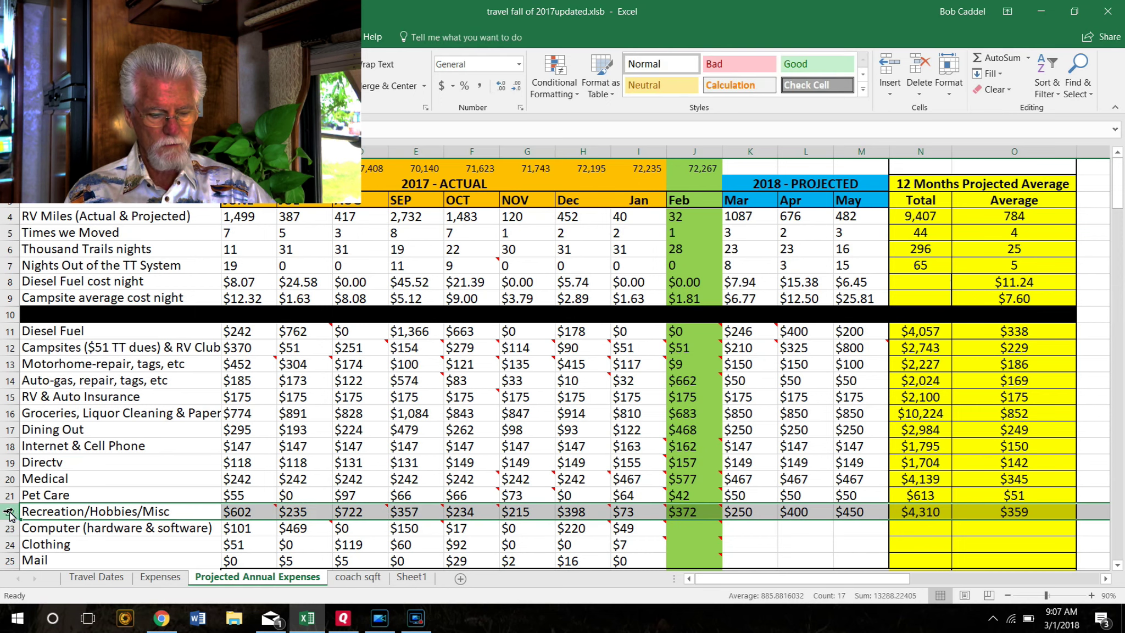
pyautogui.moveTo(709, 513)
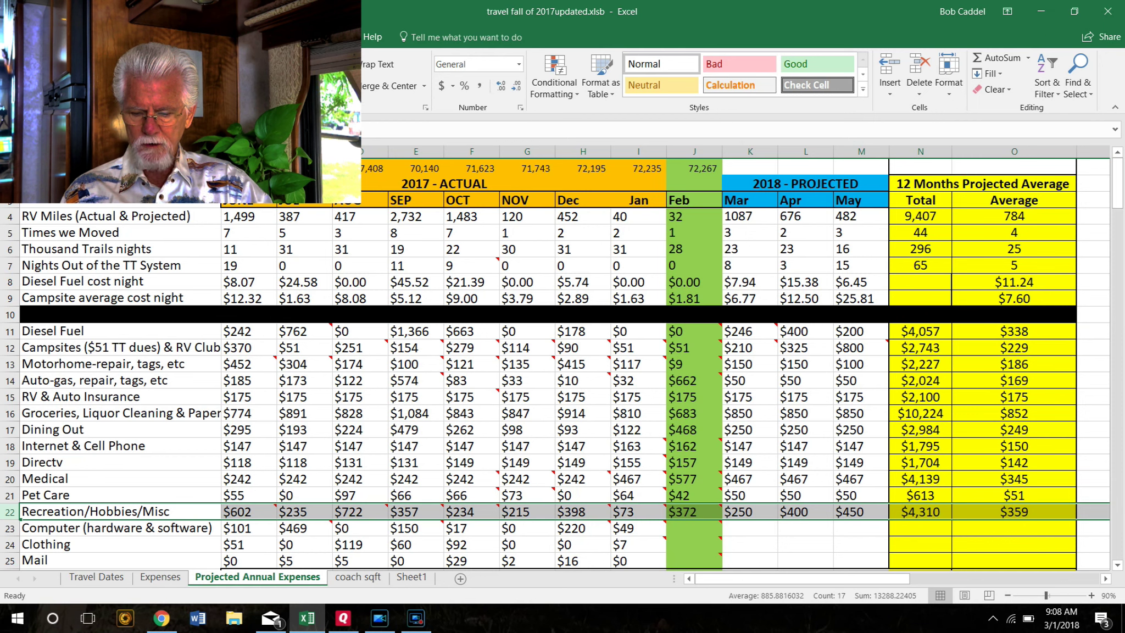
# Restore the Computer row's figures of $559 for February, $50 per projected month, $1,715 total and $143 average, and highlight the row.
pyautogui.write('$559\t$50\t$50\t$50\t$1,715\t$143')
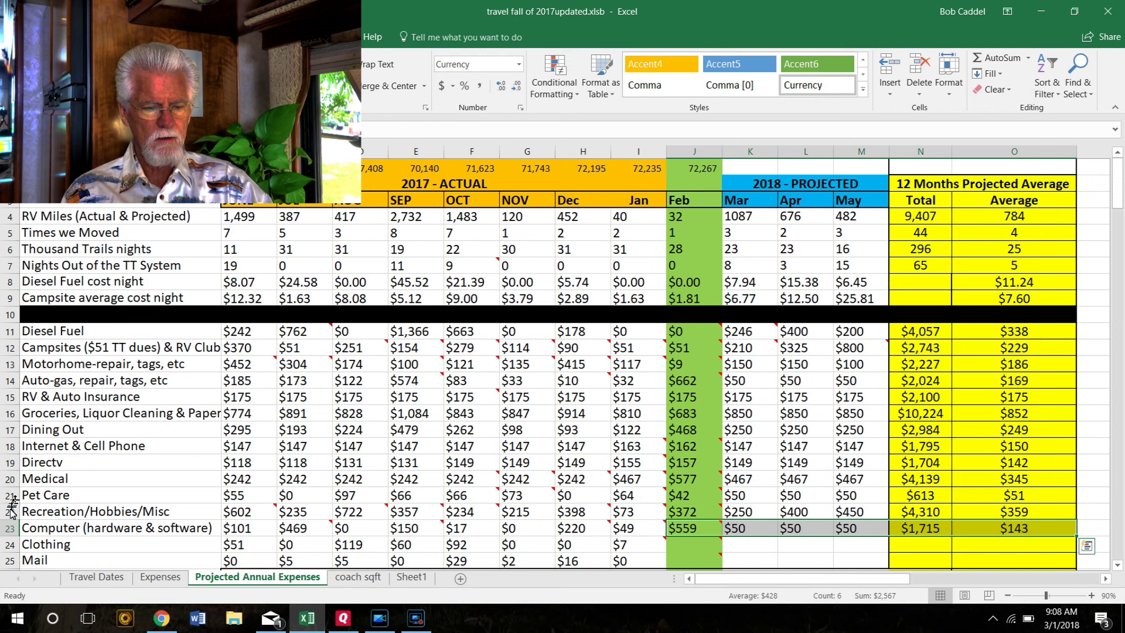
pyautogui.click(5, 529)
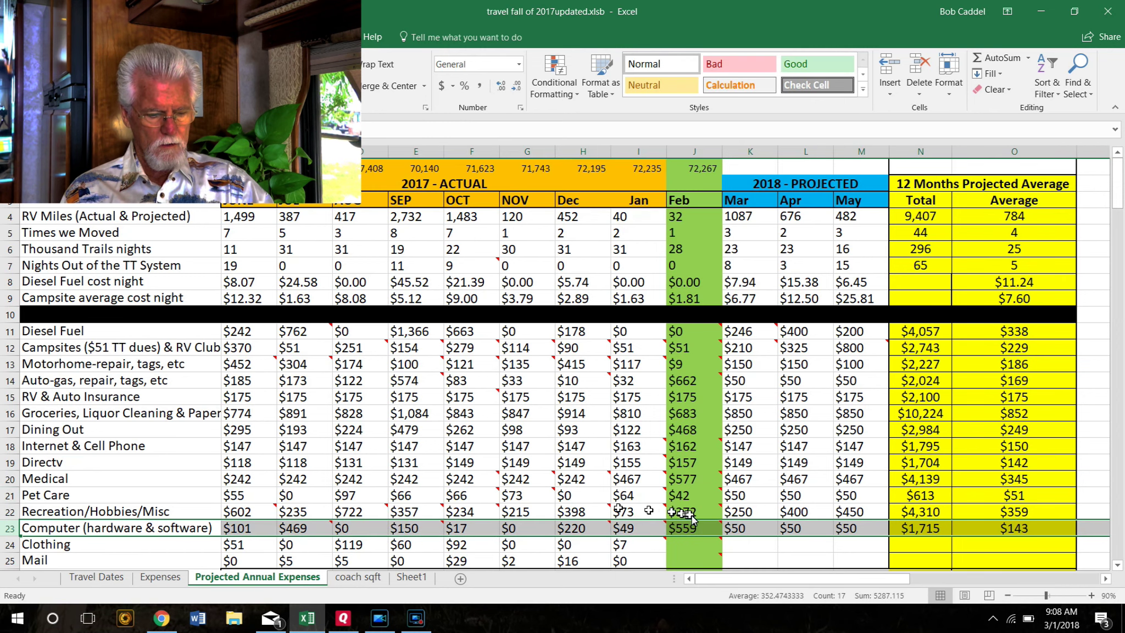
pyautogui.moveTo(710, 527)
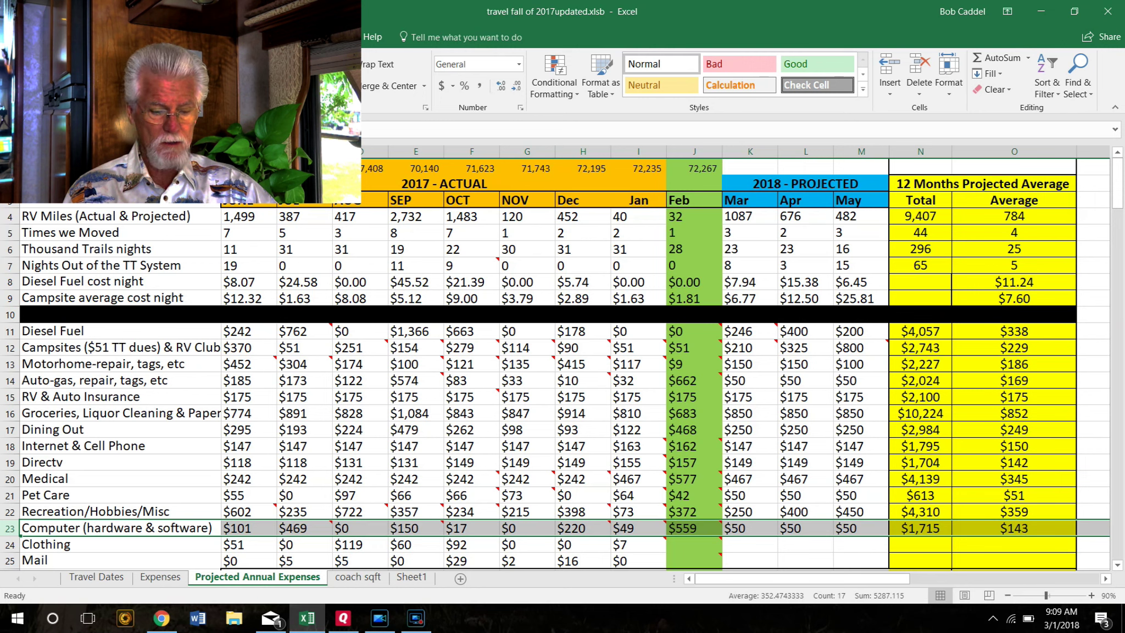
# Restore the Clothing figures of $46 for February, $60 per projected month, $555 total and $46 average, and check February's cell comment.
pyautogui.write('$46\t$60\t$60\t$60\t$555\t$46')
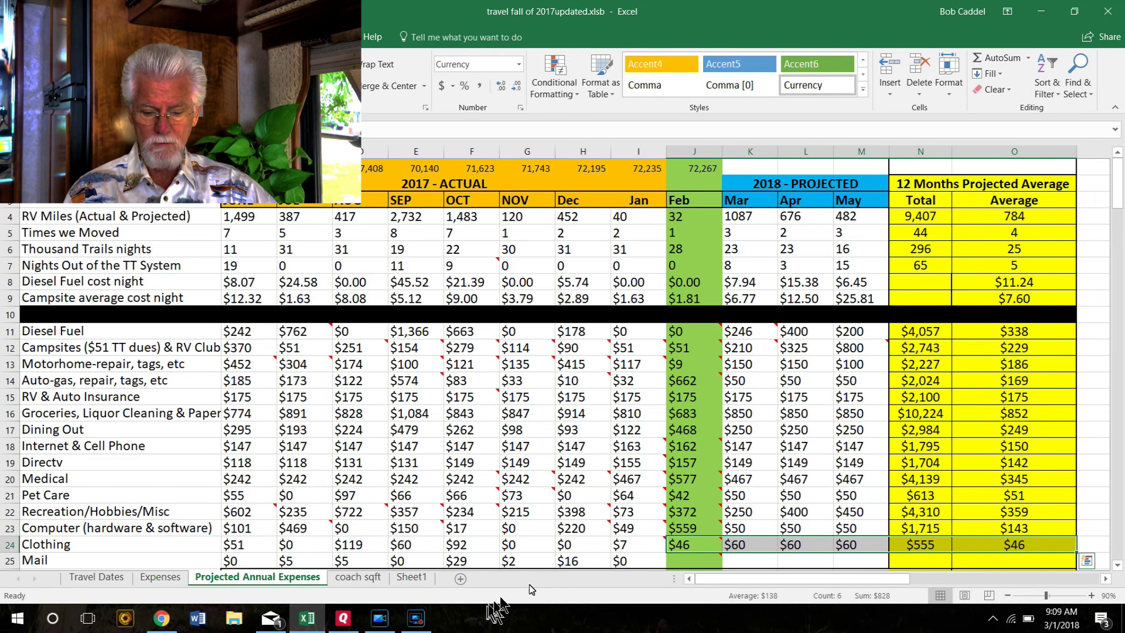
pyautogui.moveTo(694, 547)
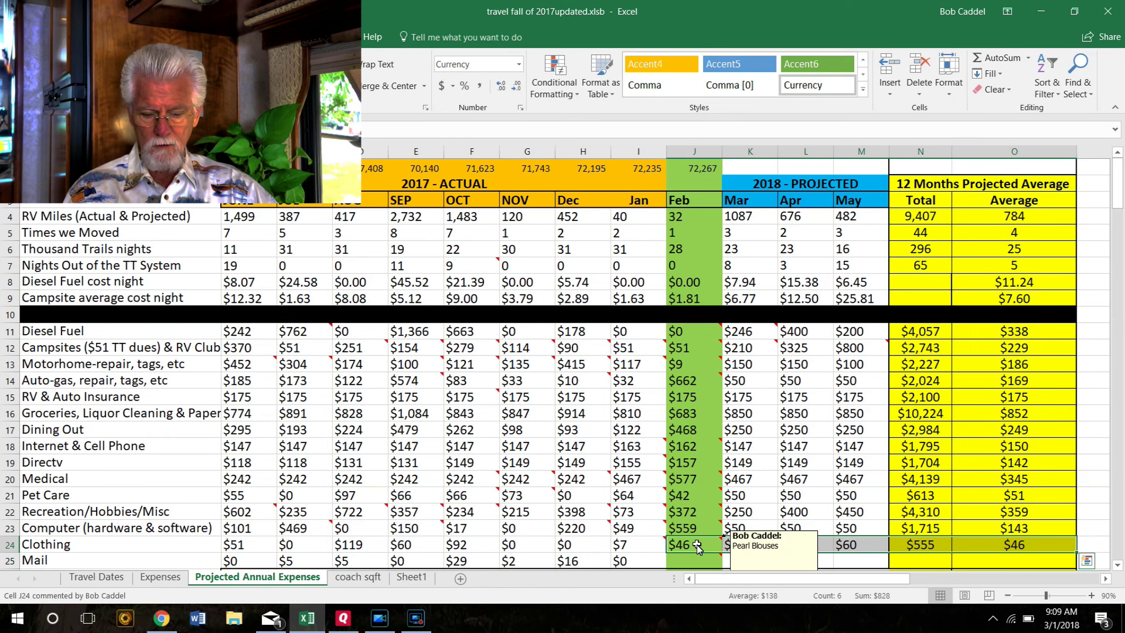
pyautogui.moveTo(697, 545); pyautogui.dragTo(214, 348)
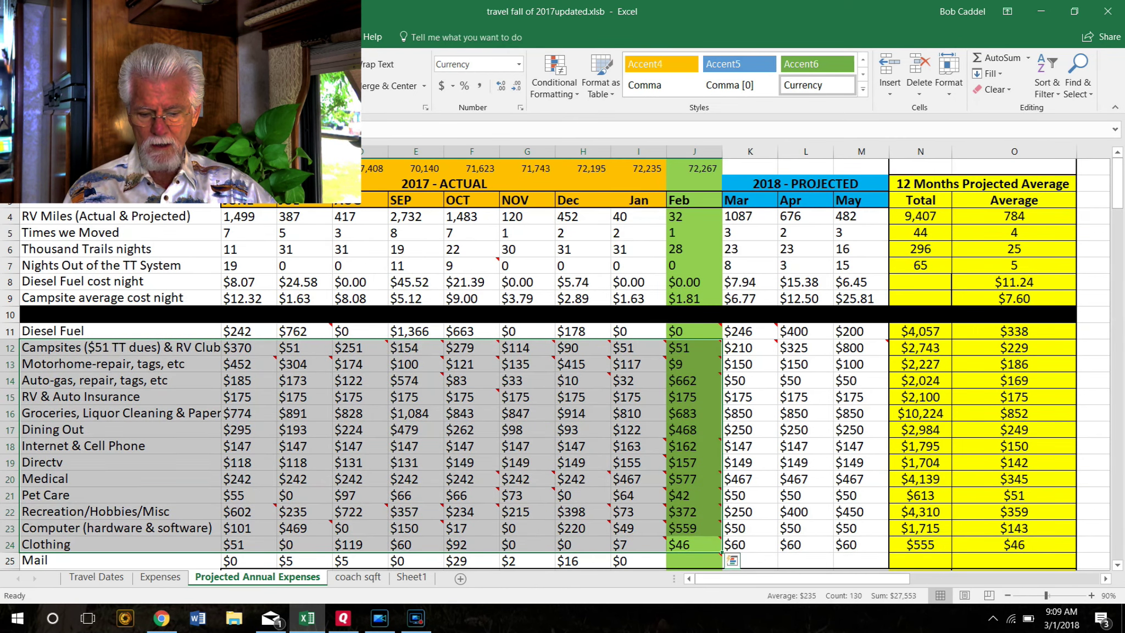
# Undo the clearing of the Mail row, restoring $17 for February, $7 per projected month, $95 total and $8 average.
pyautogui.hotkey('ctrl', 'z')
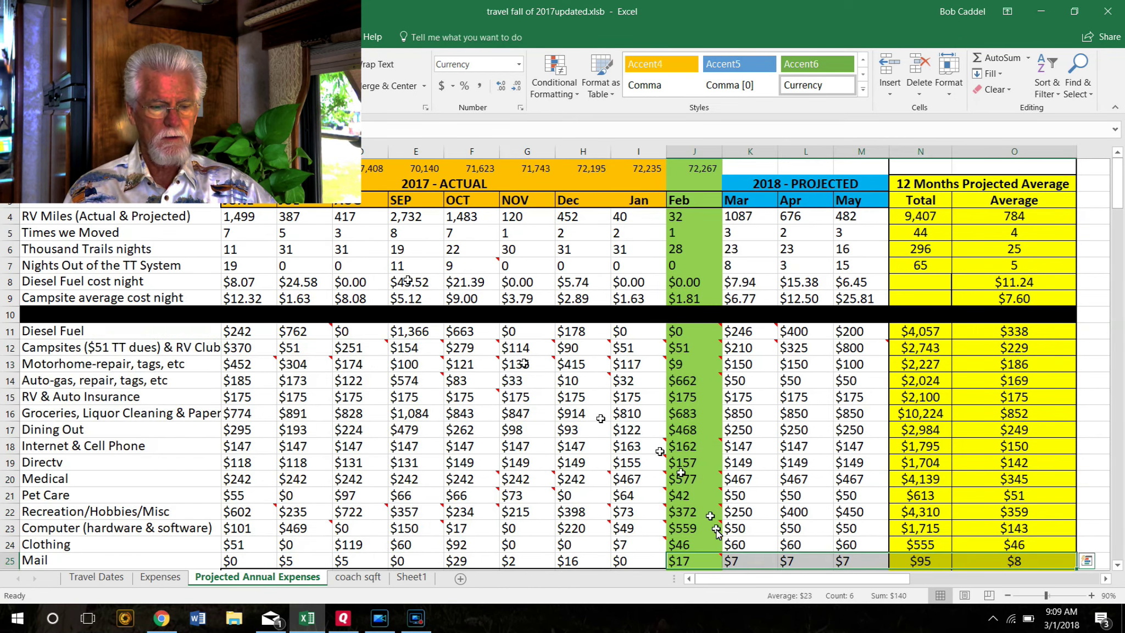
pyautogui.moveTo(707, 560)
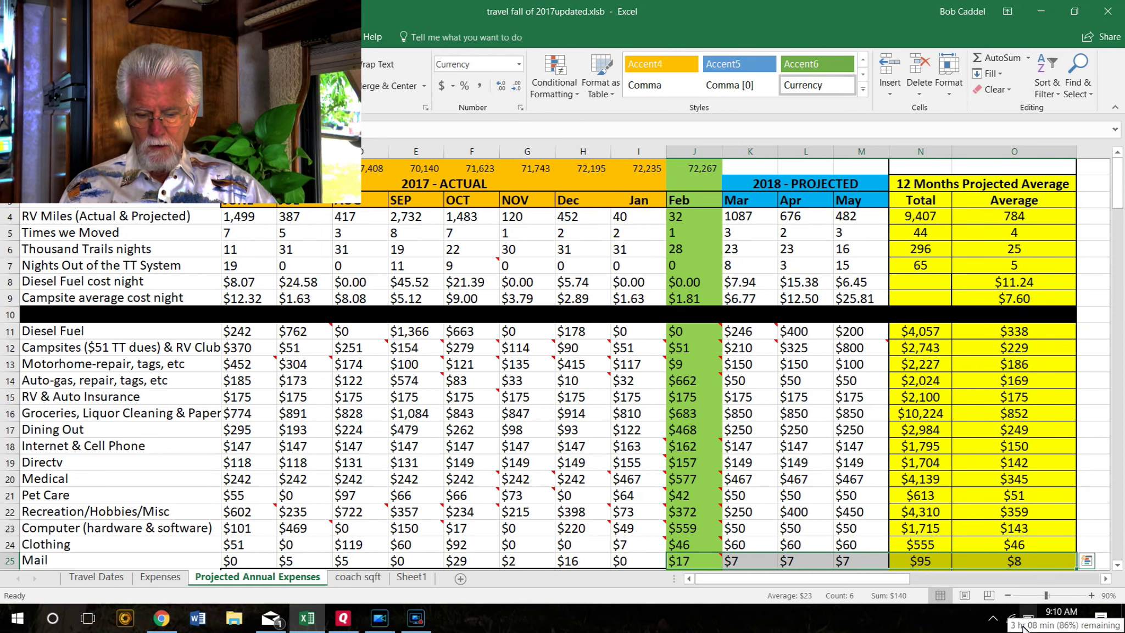
# Examine the Totals and Daily Averages rows, selecting the daily averages for January and for the 12-month Average column.
pyautogui.click(1117, 564)
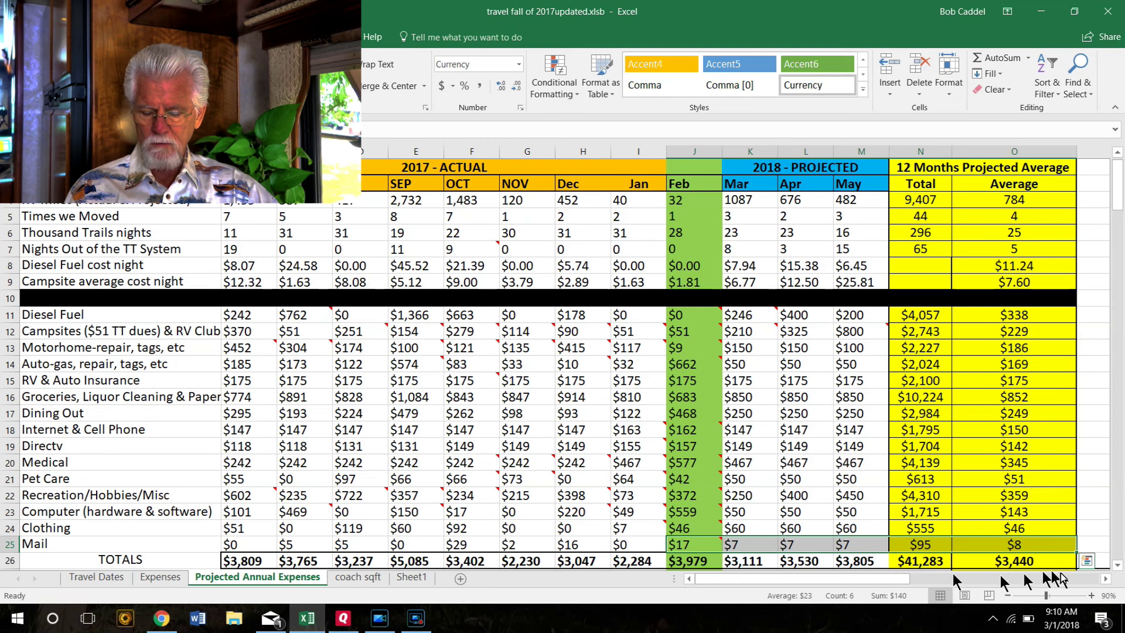
pyautogui.click(1116, 564)
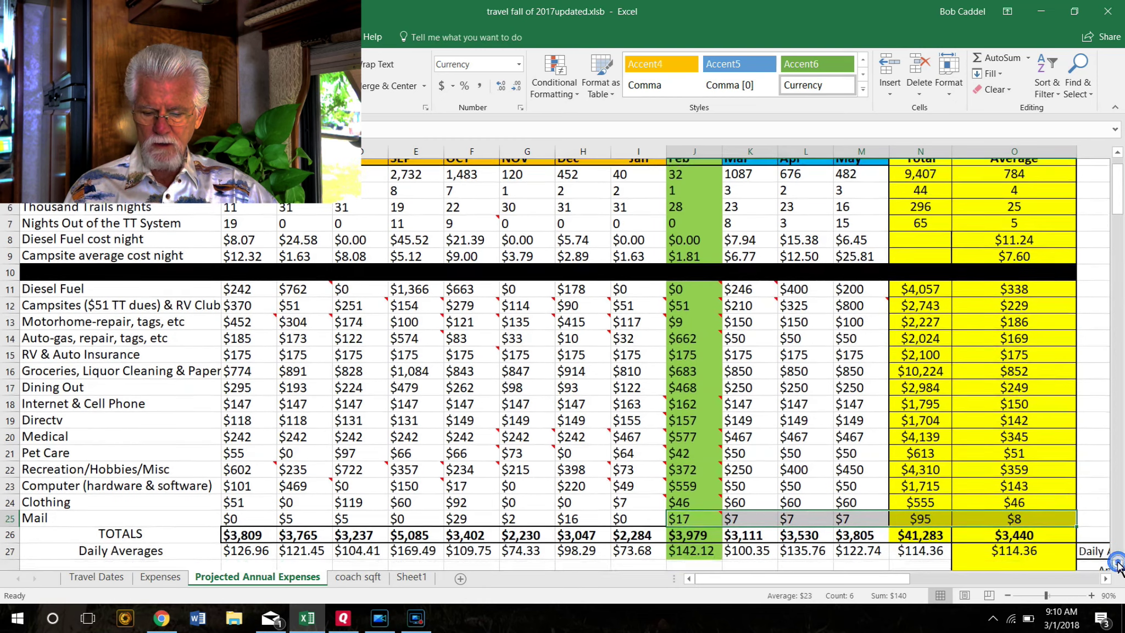
pyautogui.click(1116, 564)
pyautogui.click(1117, 564)
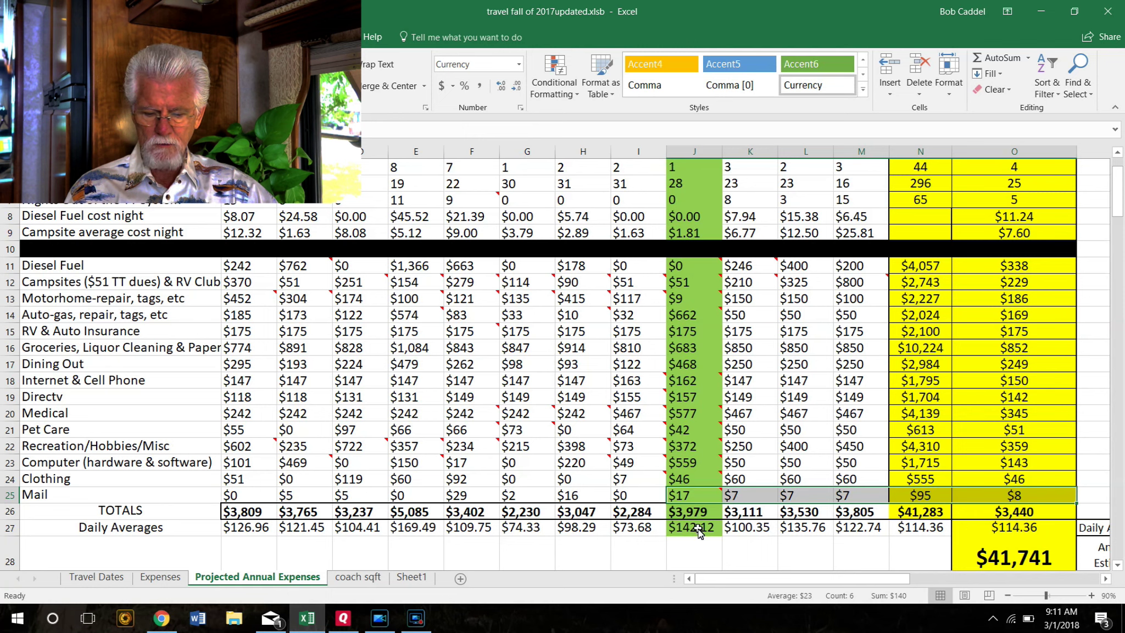
pyautogui.click(637, 533)
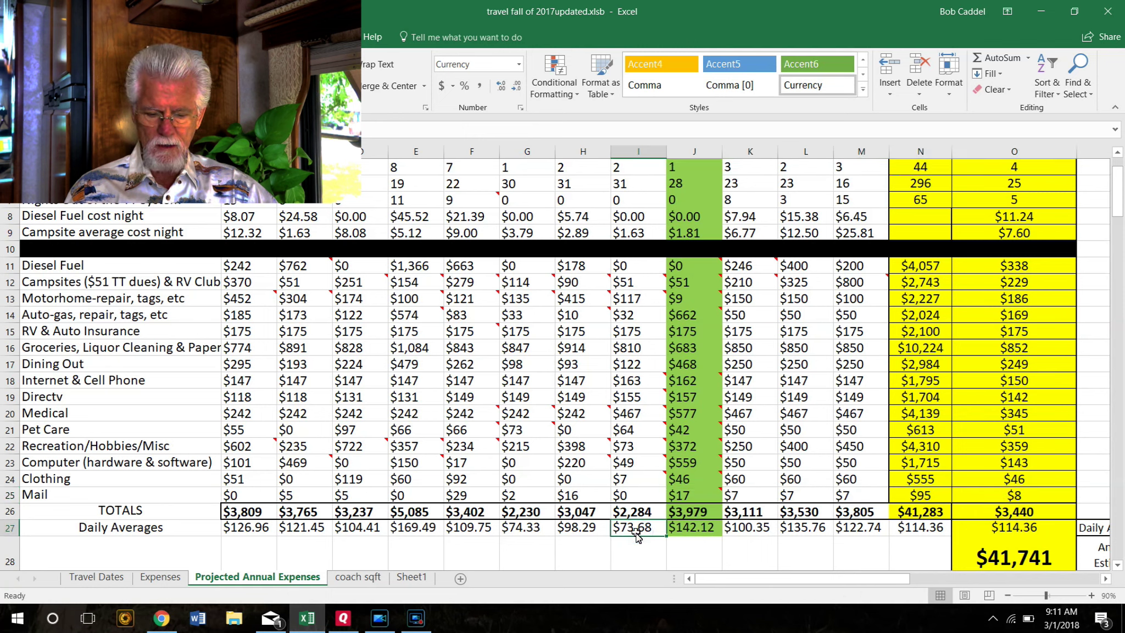
pyautogui.click(1010, 527)
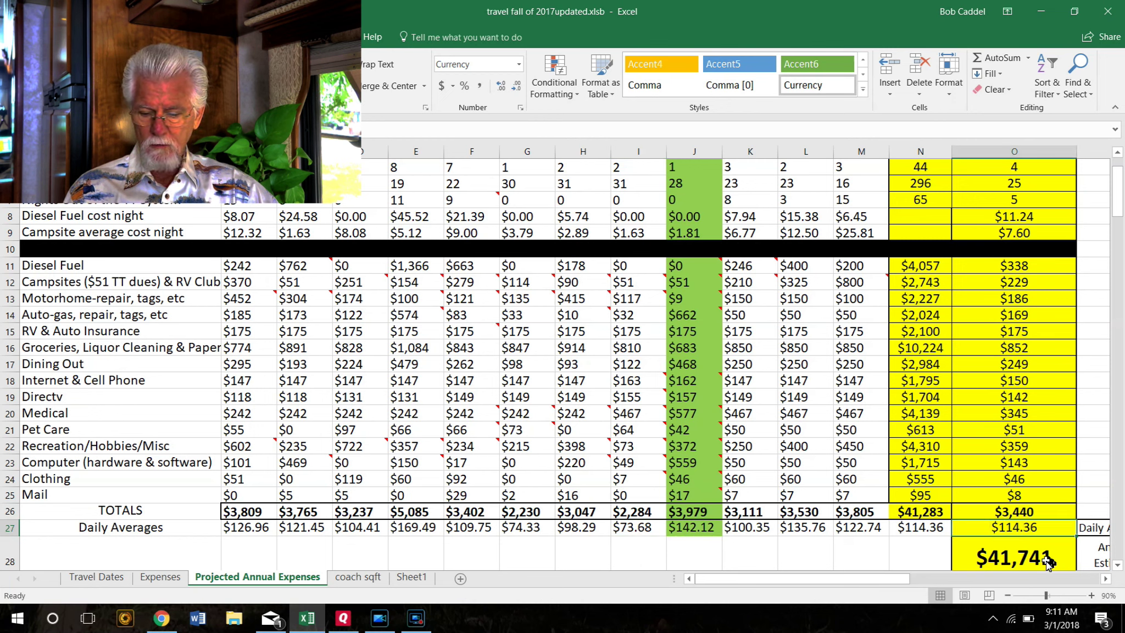
# Unhide the frugal budget columns between columns P and S beside the annual estimate.
pyautogui.click(1107, 578)
pyautogui.click(1117, 565)
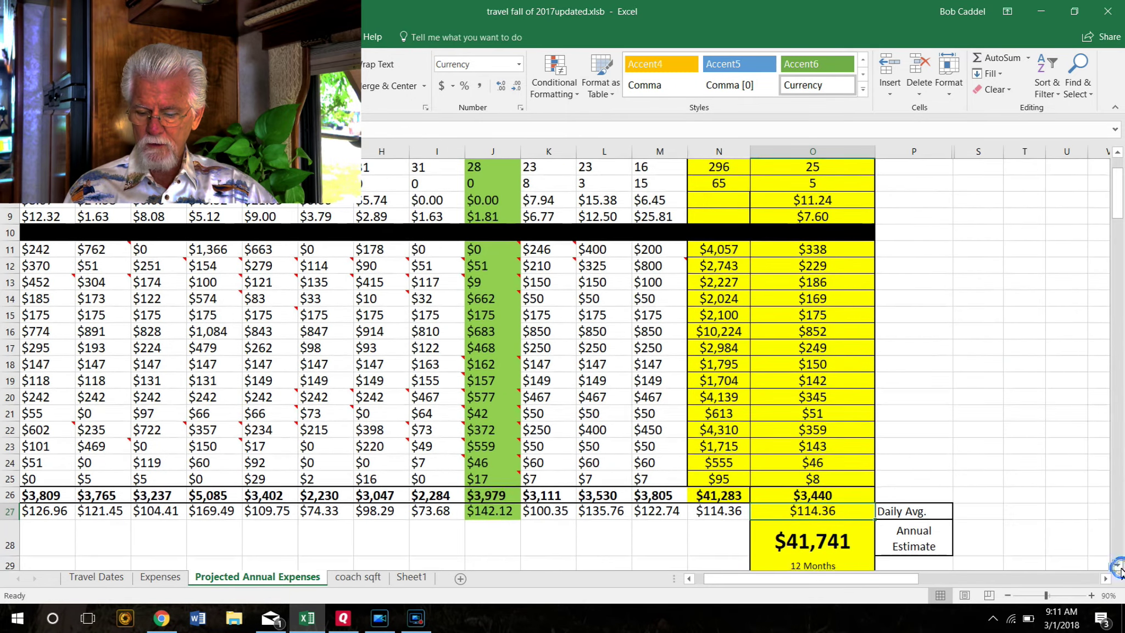
pyautogui.click(1118, 565)
pyautogui.click(1118, 565)
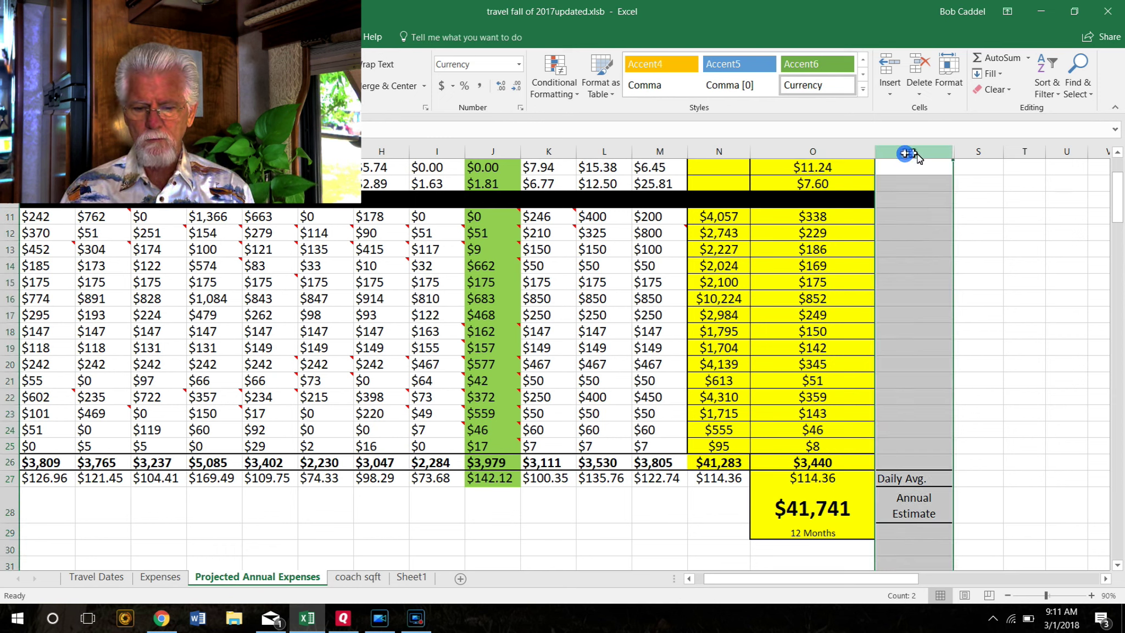
pyautogui.moveTo(917, 156); pyautogui.dragTo(965, 156)
pyautogui.rightClick(965, 156)
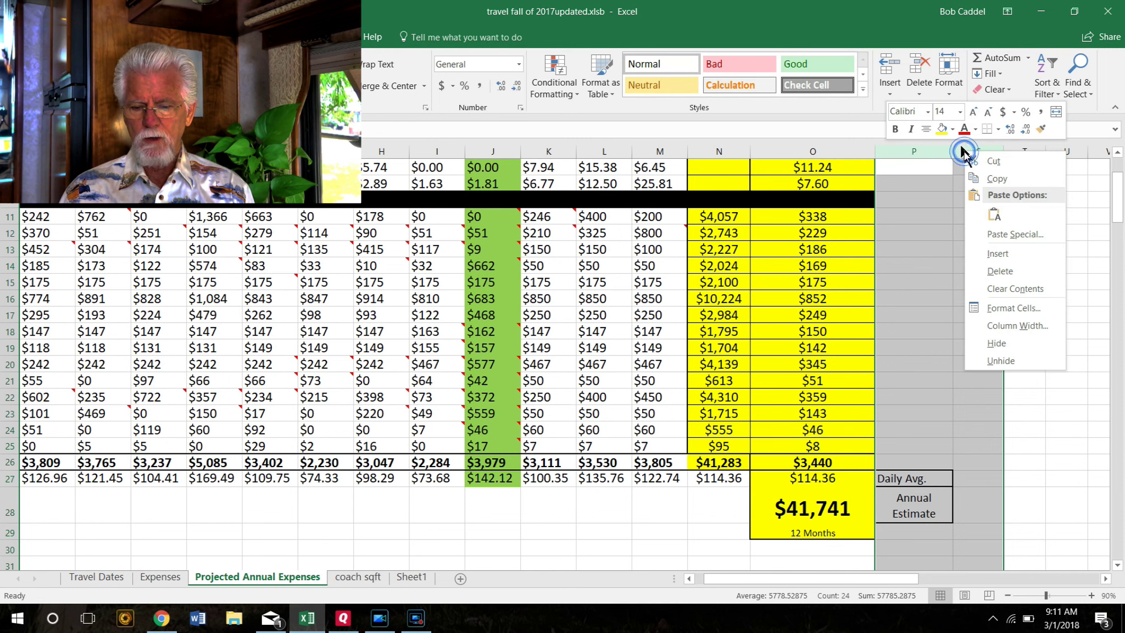
pyautogui.click(996, 360)
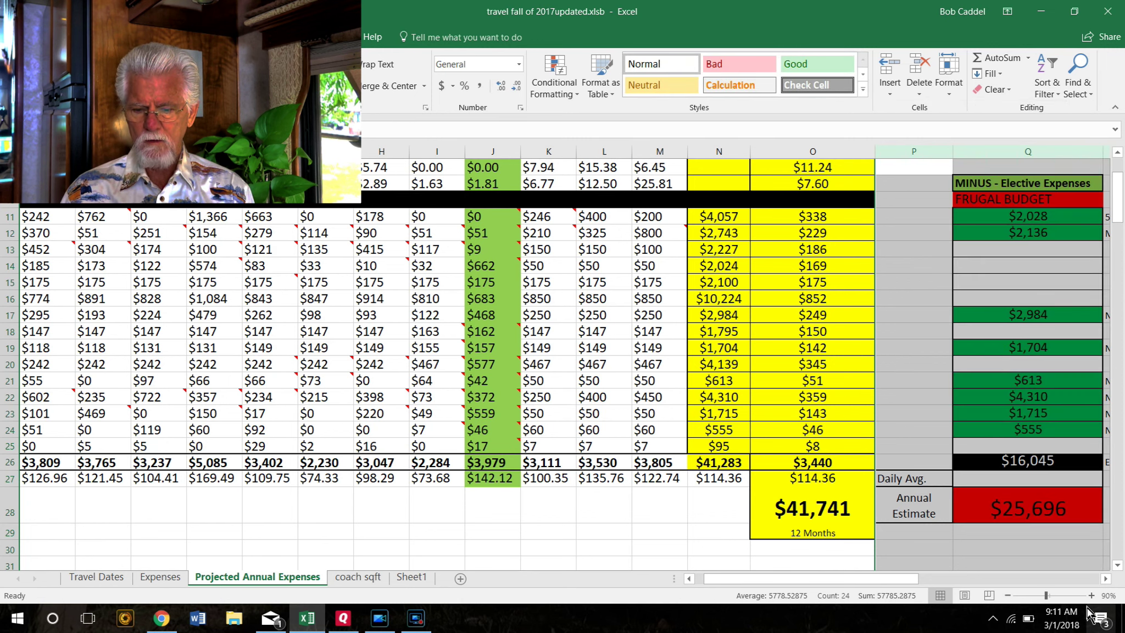
# Examine the frugal budget's subtracted elective expenses, their explanatory notes and the reduced annual estimate.
pyautogui.click(1106, 578)
pyautogui.click(1106, 578)
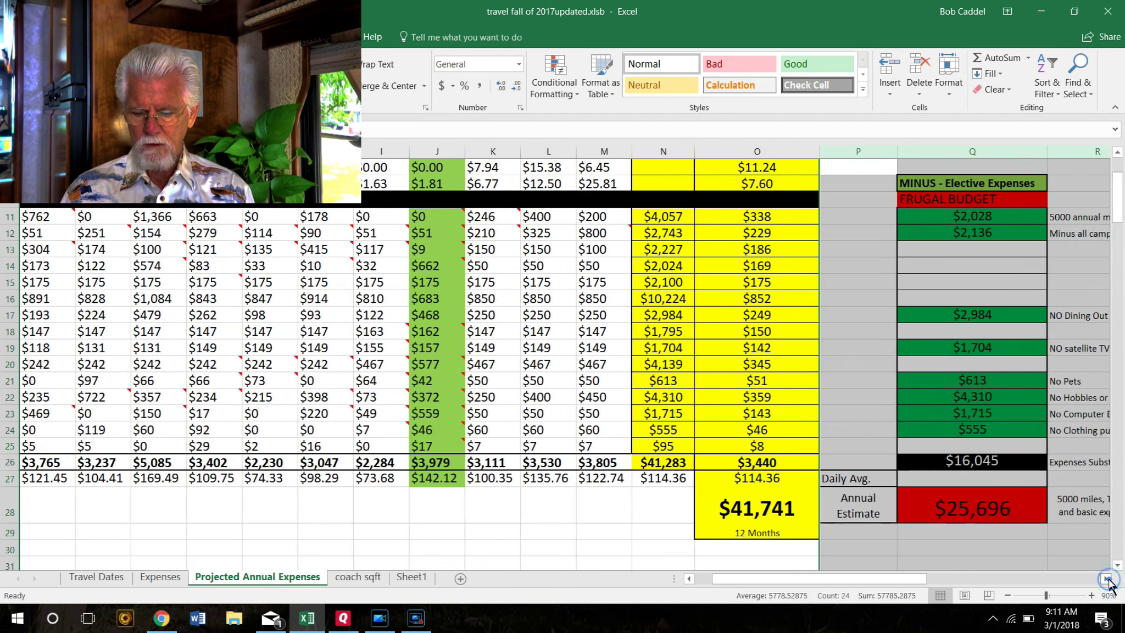
pyautogui.click(1106, 578)
pyautogui.click(1106, 579)
pyautogui.click(1106, 578)
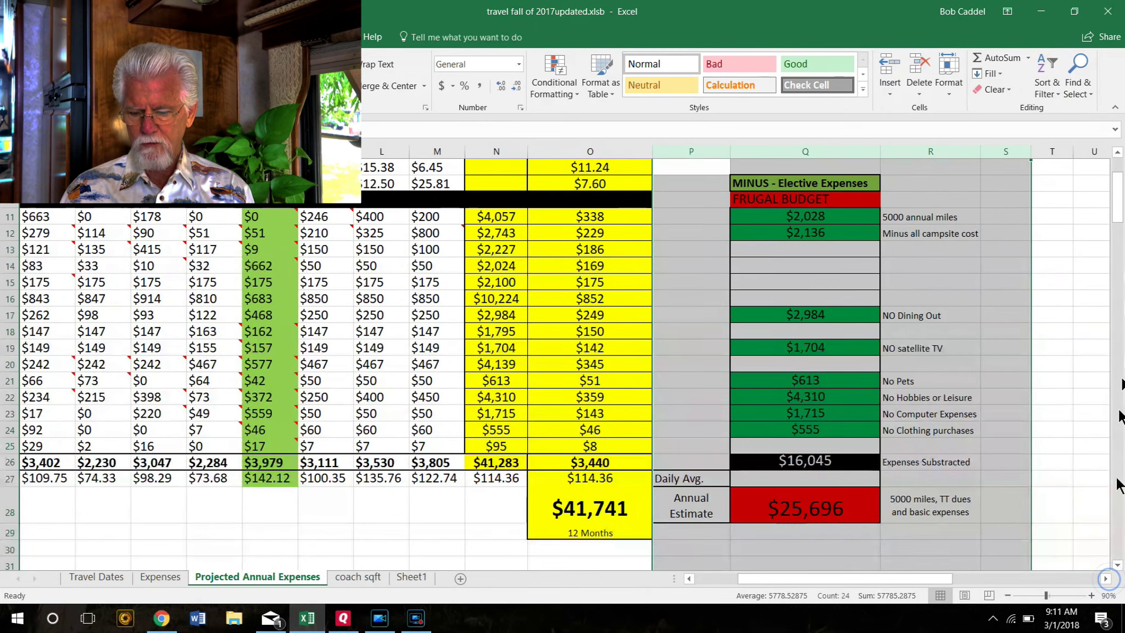
pyautogui.click(1117, 153)
pyautogui.click(1116, 152)
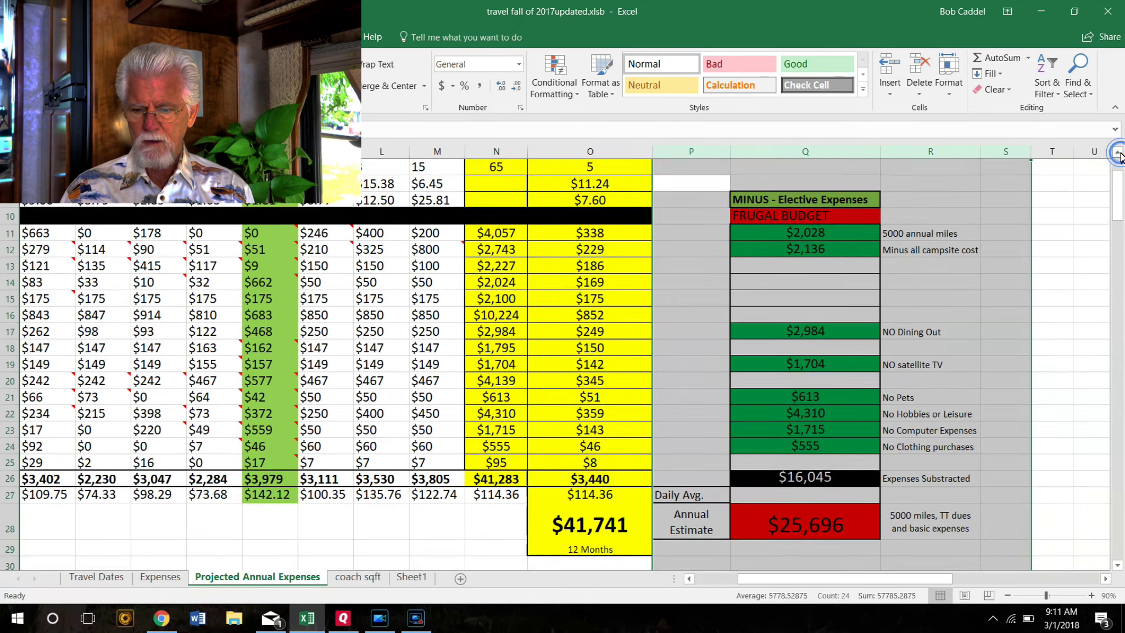
pyautogui.click(1117, 152)
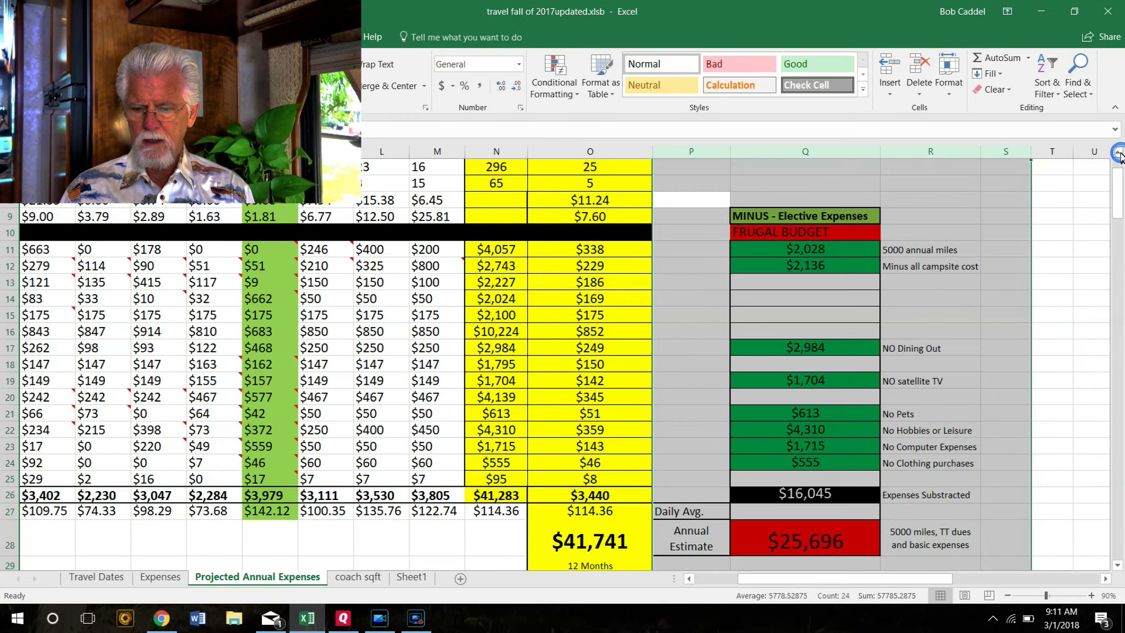
# Hide the monthly columns B through H so the recent months sit beside the frugal budget.
pyautogui.click(688, 578)
pyautogui.click(689, 578)
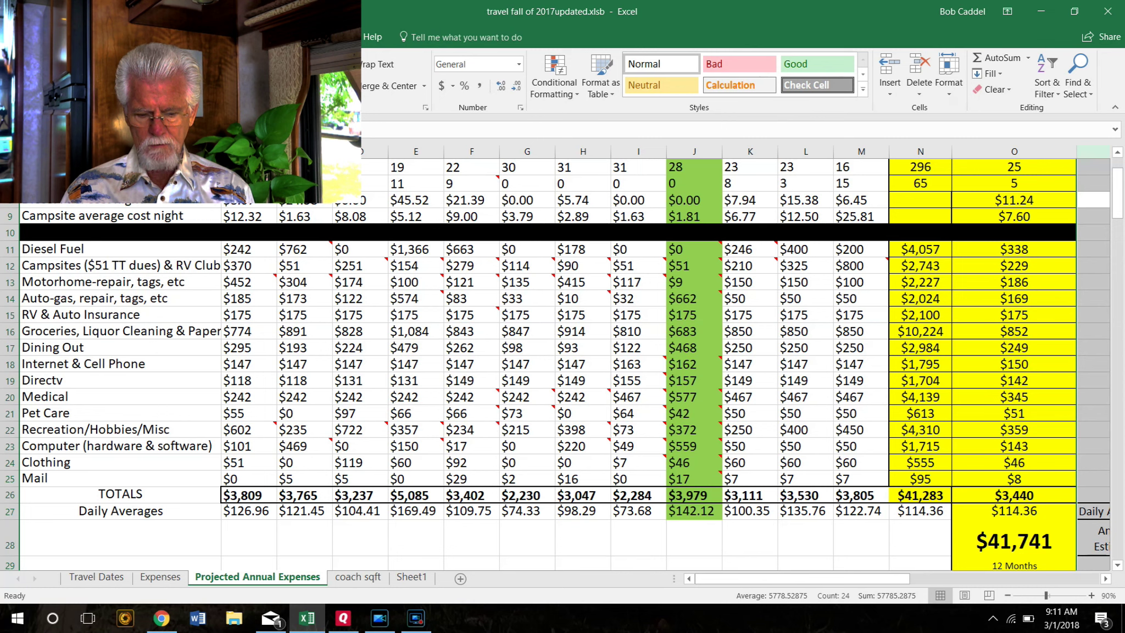
pyautogui.moveTo(249, 151); pyautogui.dragTo(578, 154)
pyautogui.rightClick(578, 153)
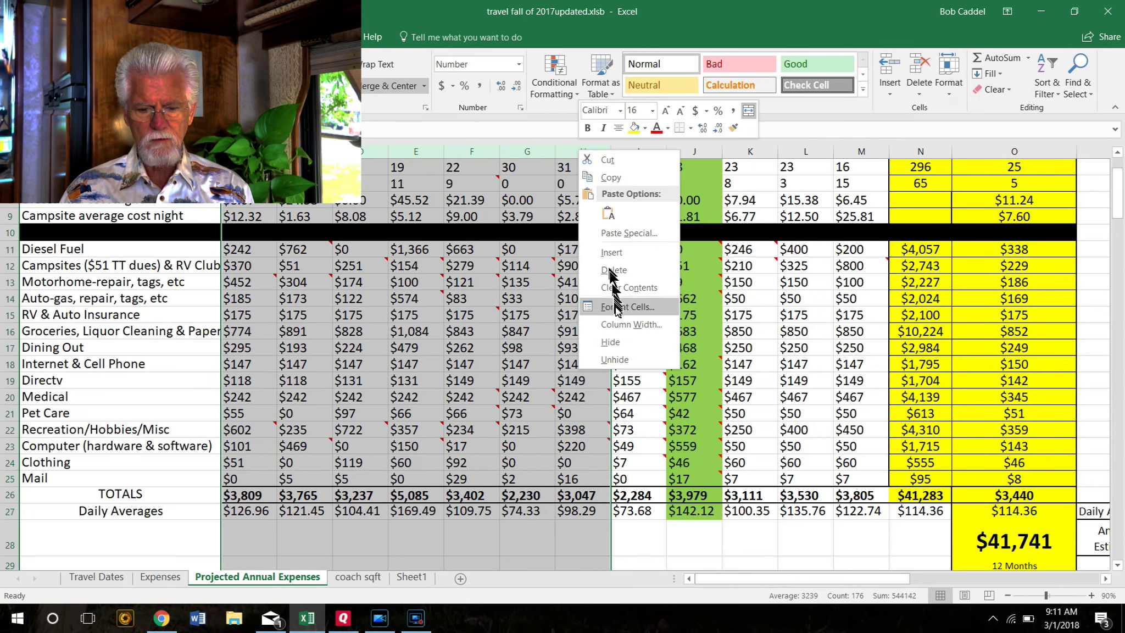
pyautogui.click(613, 342)
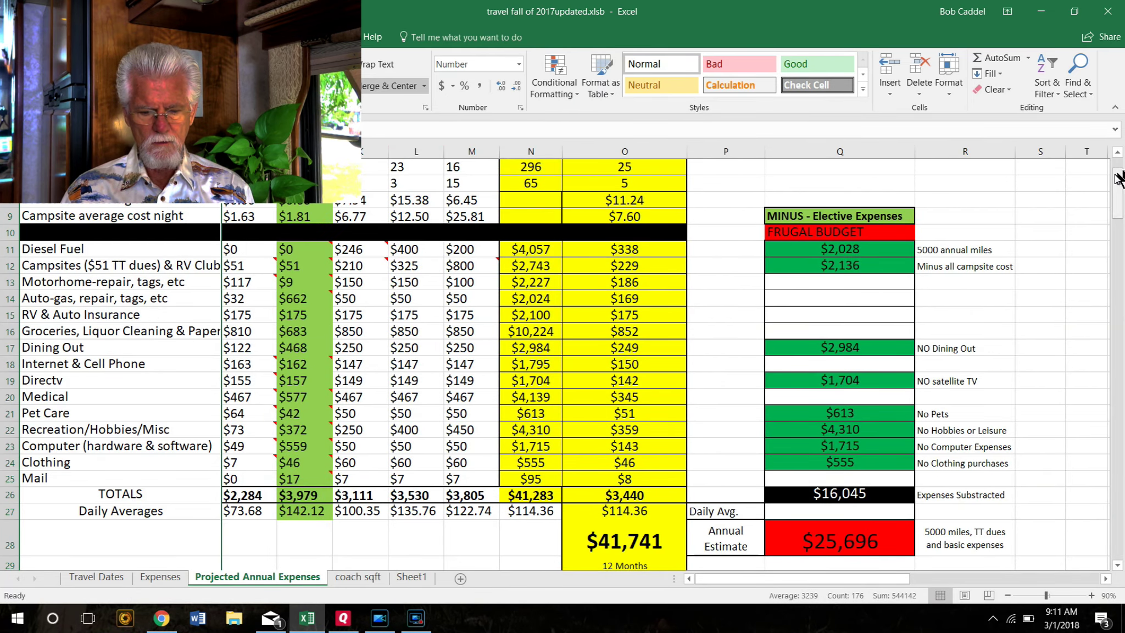
# Compare the Diesel Fuel row and its 12-month total with the frugal budget's fuel deduction, and select the campsite deduction.
pyautogui.click(1117, 153)
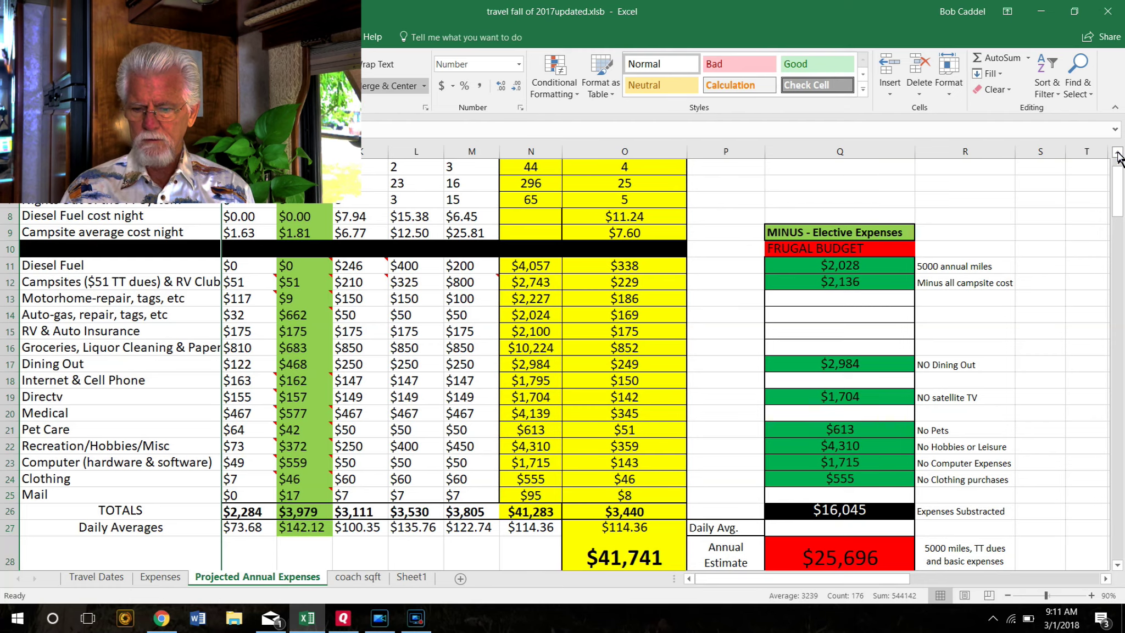
pyautogui.click(1118, 154)
pyautogui.click(1118, 154)
pyautogui.click(1118, 154)
pyautogui.click(1118, 154)
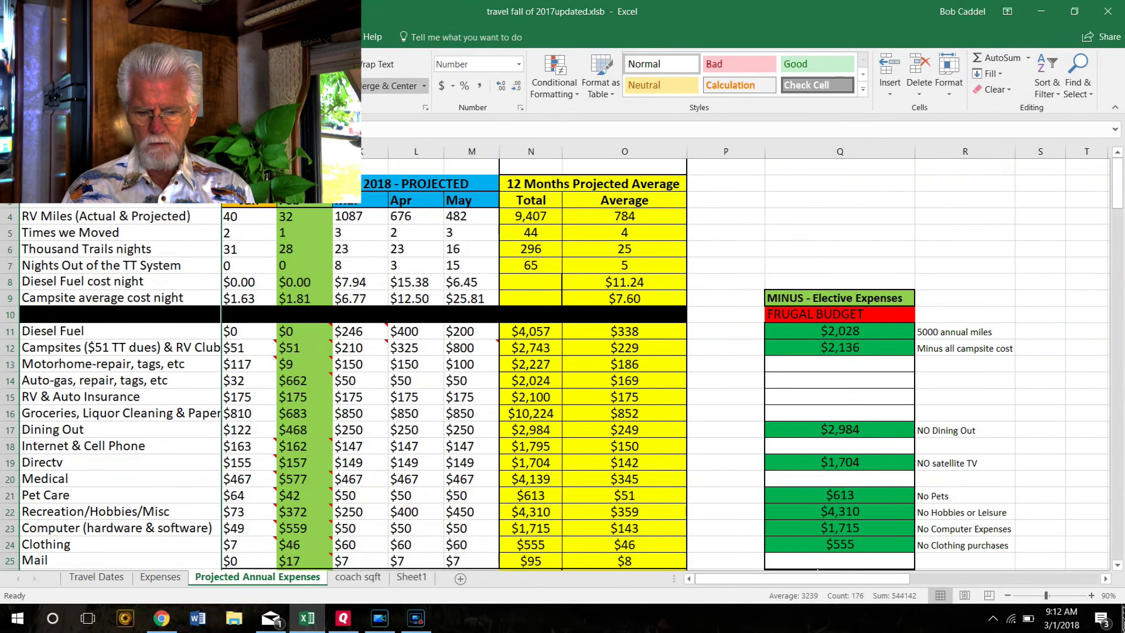
pyautogui.click(1118, 564)
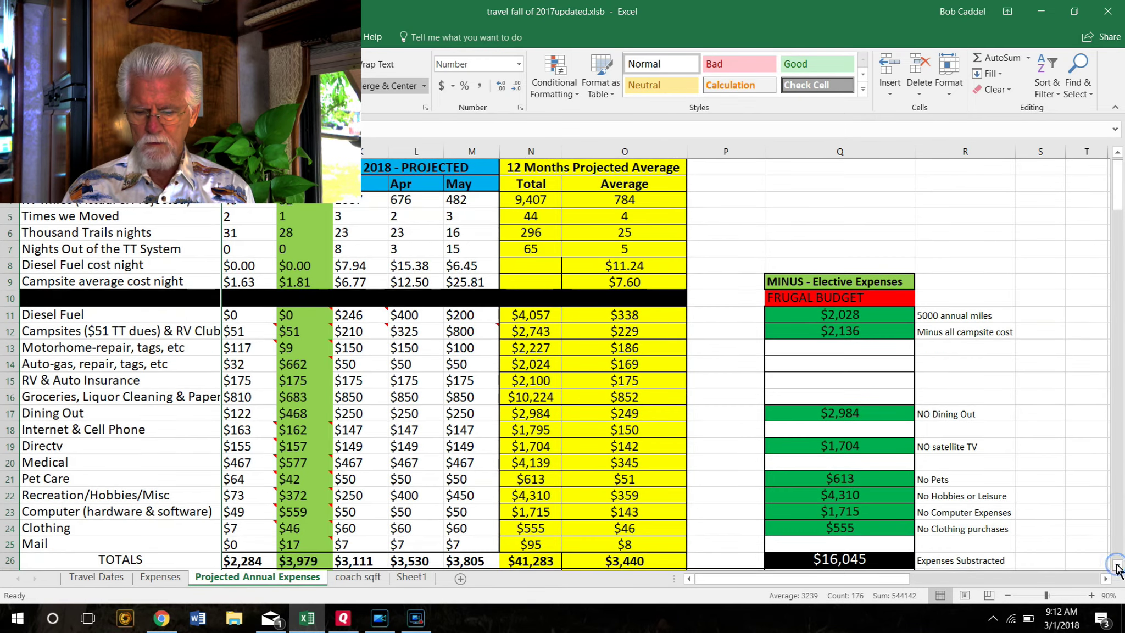
pyautogui.click(1117, 565)
pyautogui.click(1118, 565)
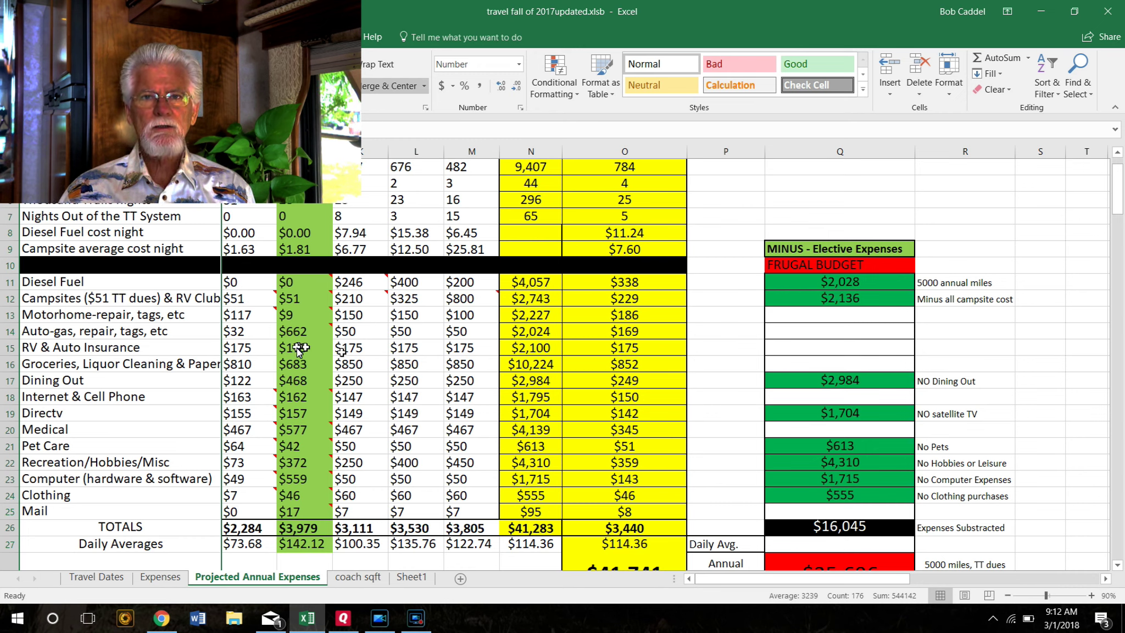
pyautogui.click(9, 286)
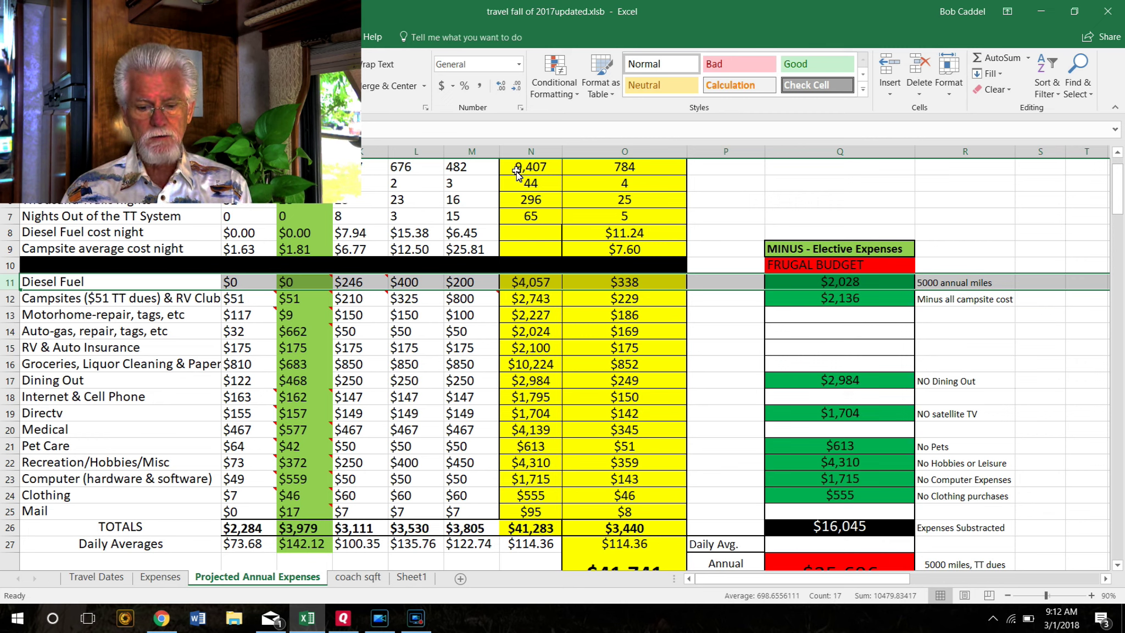
pyautogui.click(537, 287)
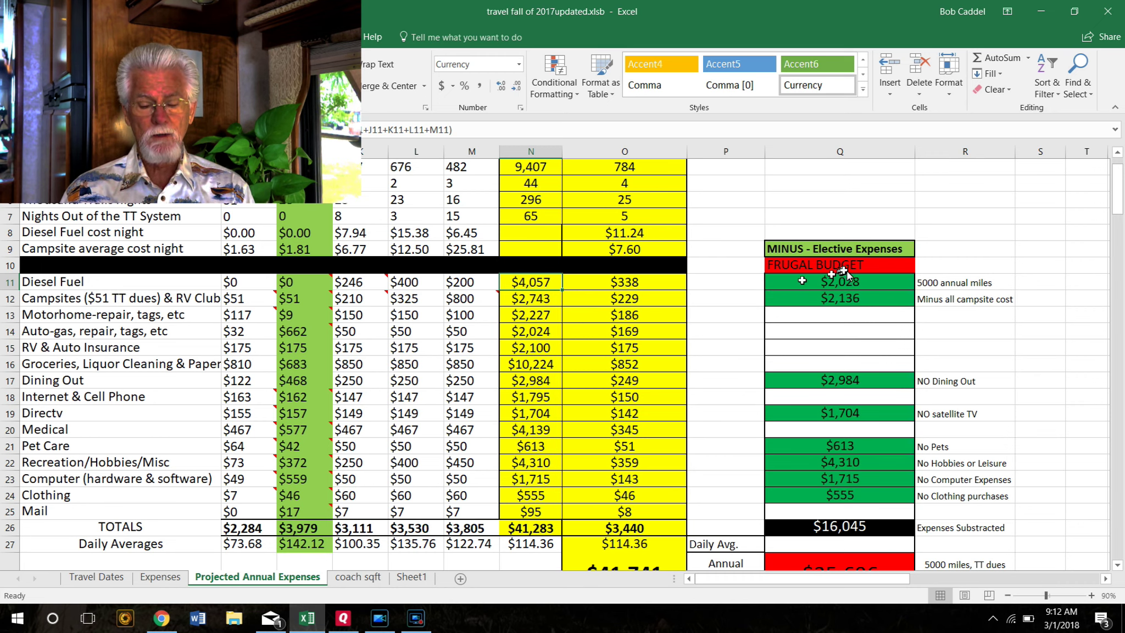
pyautogui.click(840, 303)
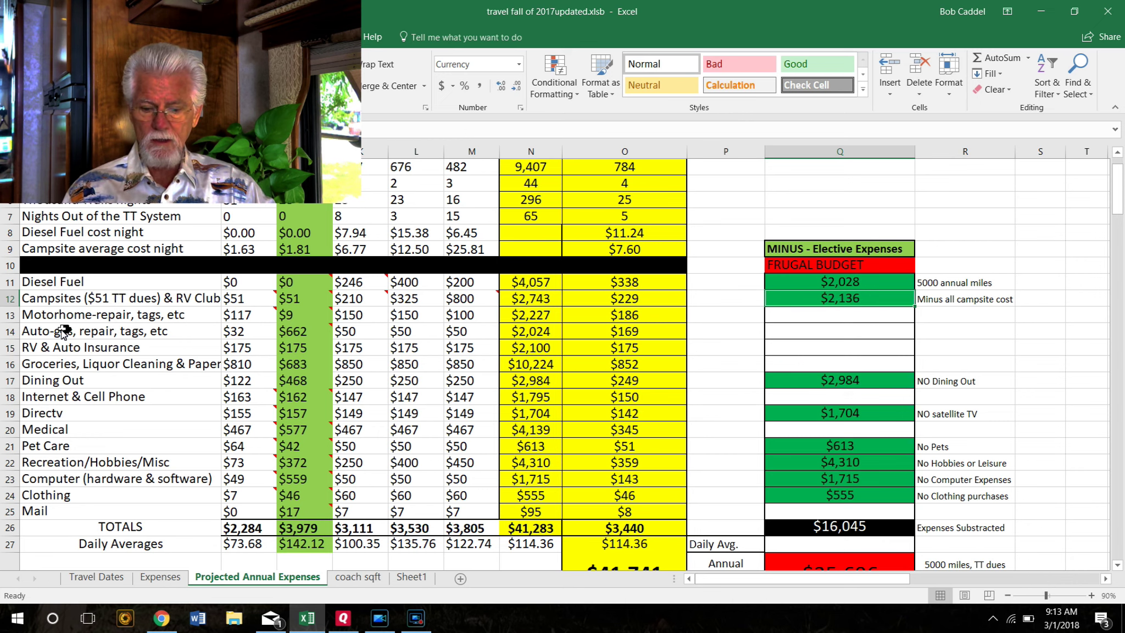
# Highlight rows 13 to 18 one at a time, from Motorhome-repair through Internet & Cell Phone, to review them against the frugal budget.
pyautogui.click(11, 315)
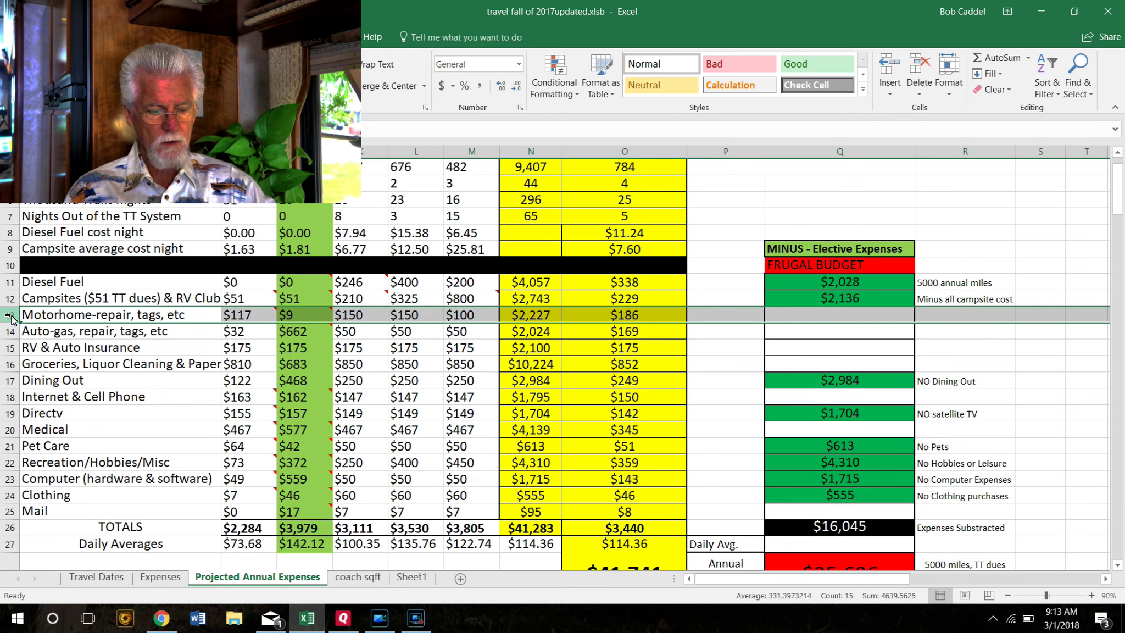
pyautogui.click(10, 332)
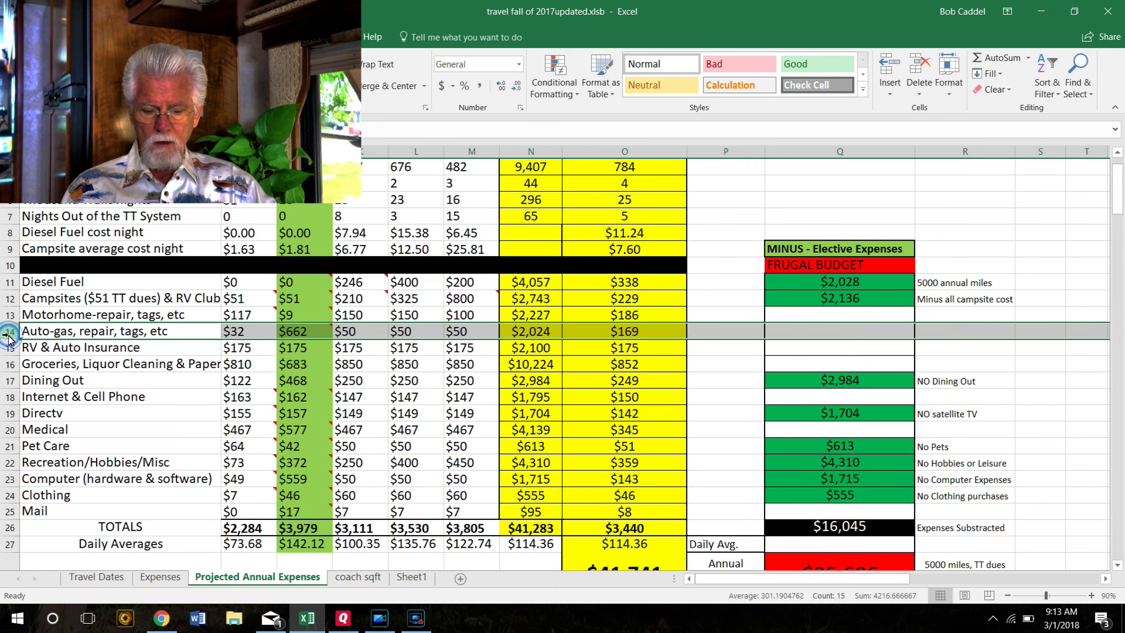
pyautogui.click(7, 347)
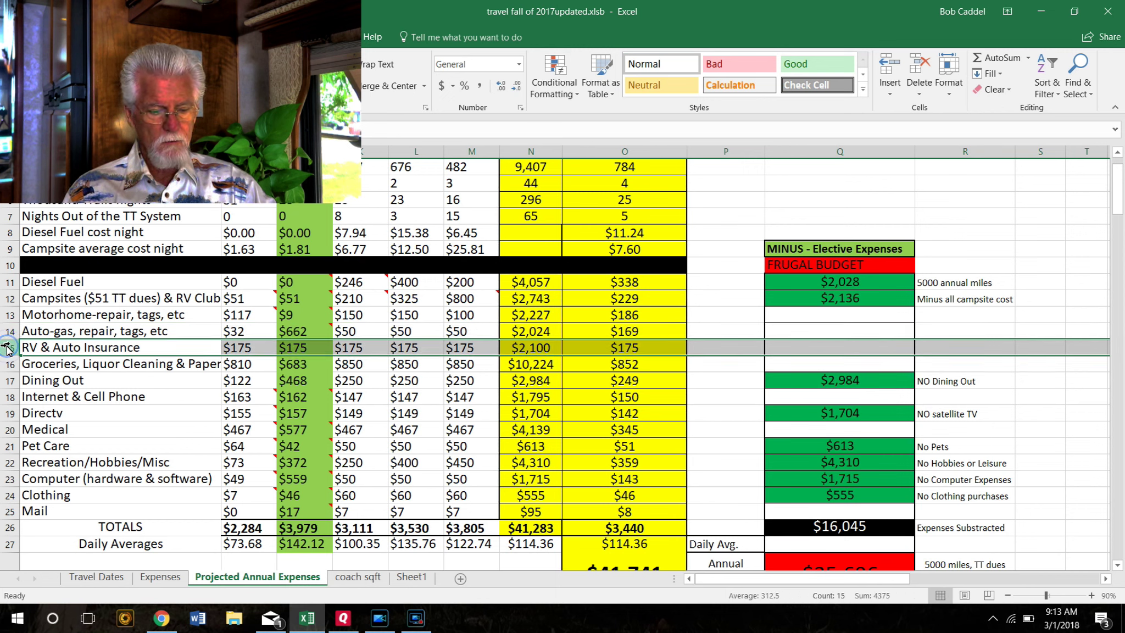
pyautogui.click(7, 363)
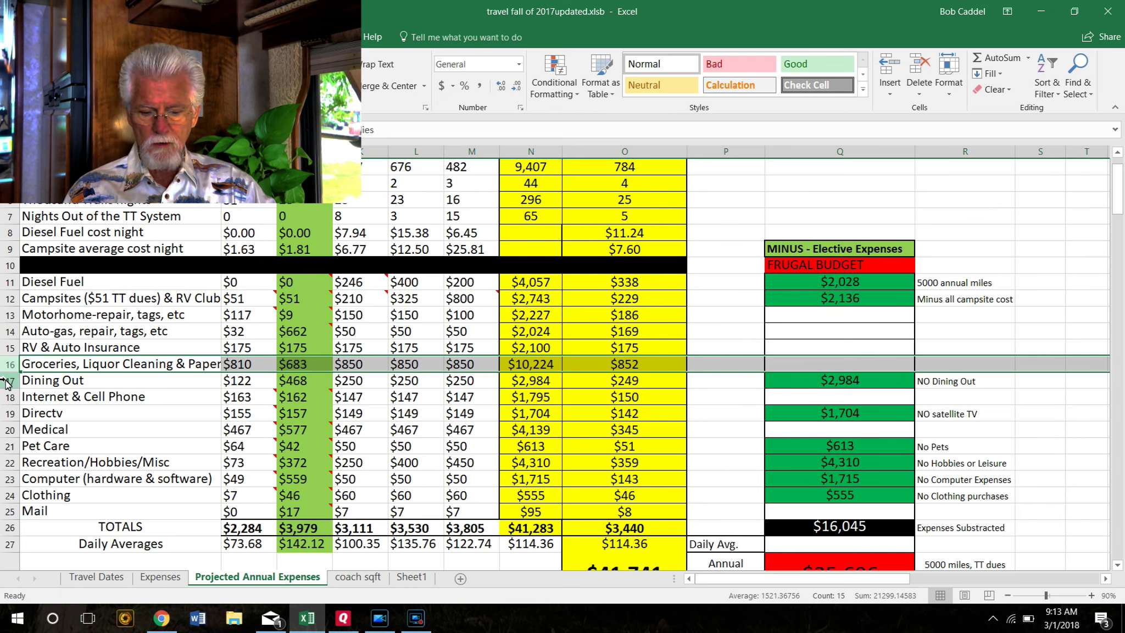
pyautogui.click(7, 380)
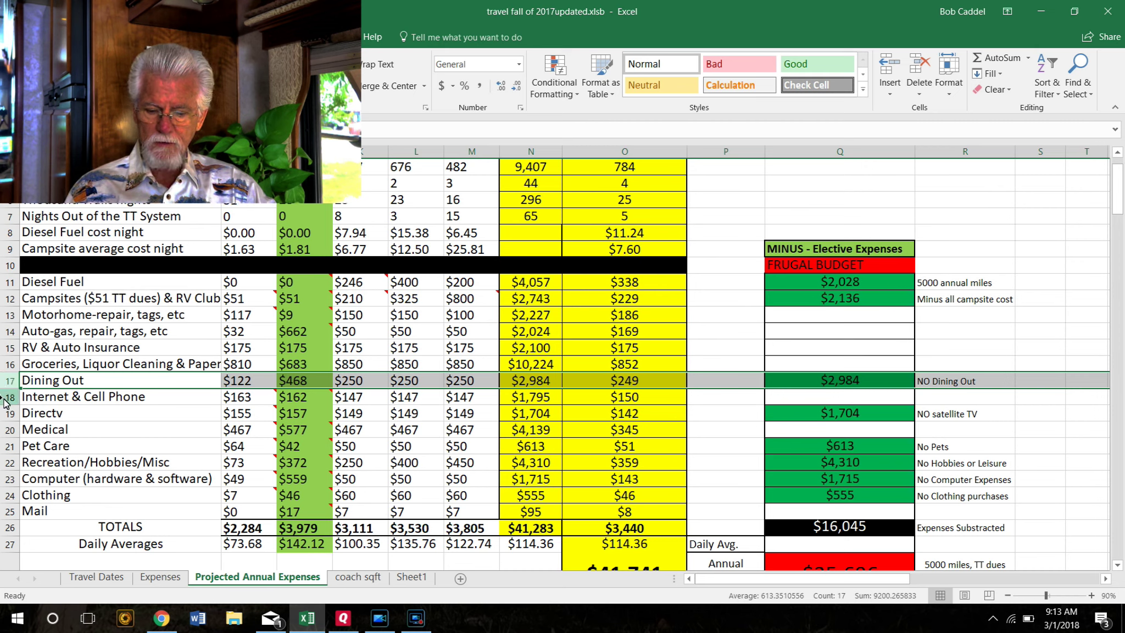
pyautogui.click(8, 400)
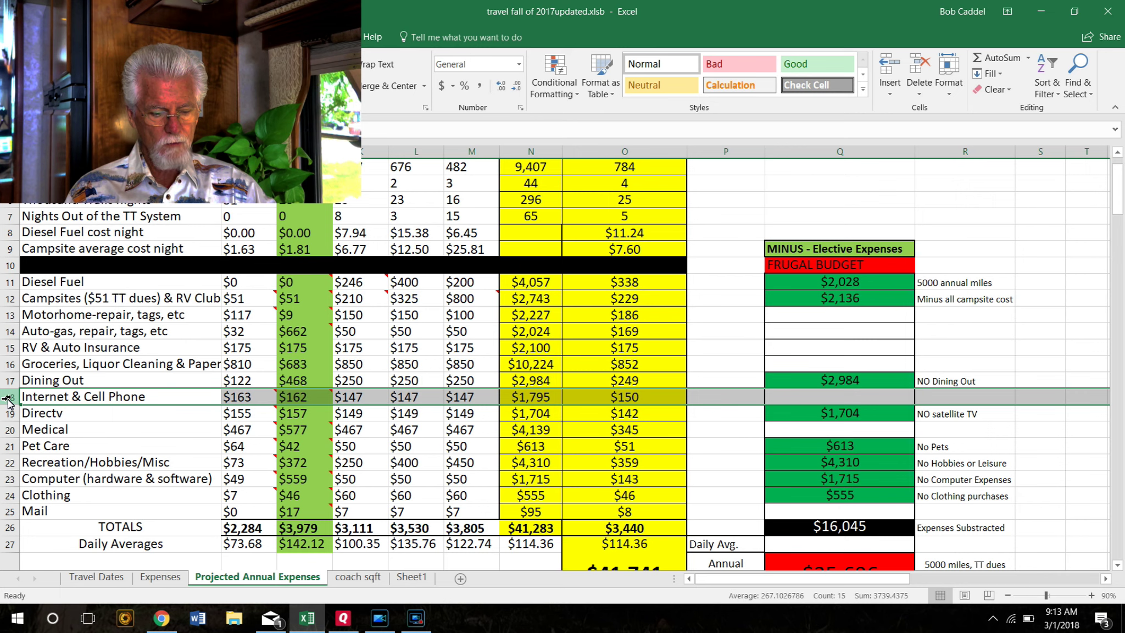
# Highlight rows 19 to 25 one at a time, from Directv through Mail, to review which expenses the frugal budget subtracts.
pyautogui.click(8, 415)
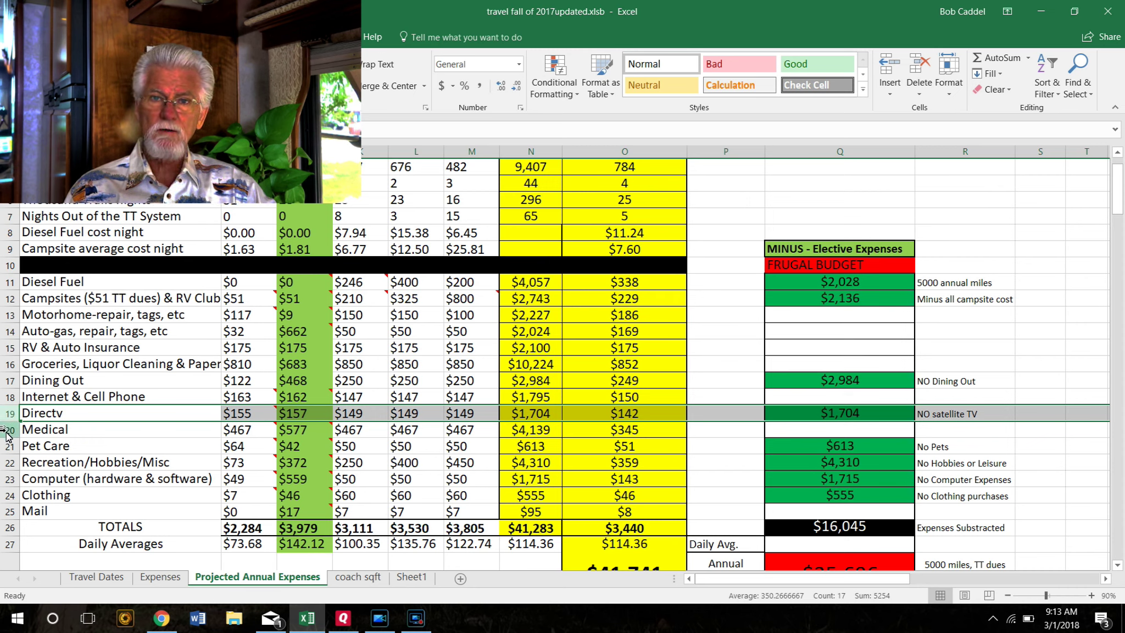
pyautogui.click(7, 432)
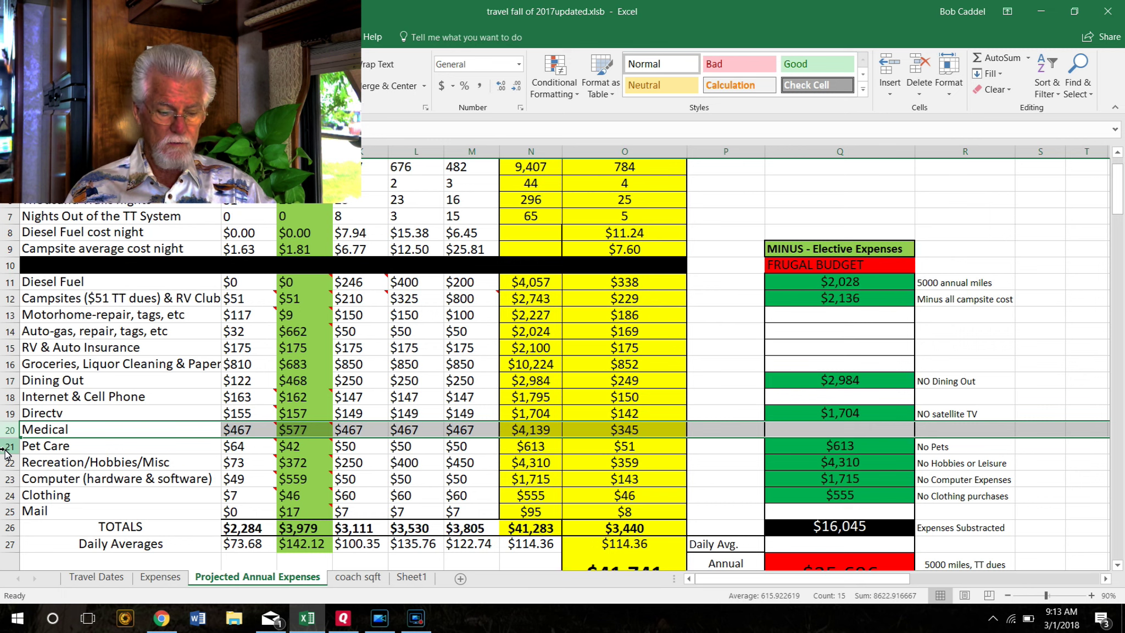
pyautogui.click(7, 446)
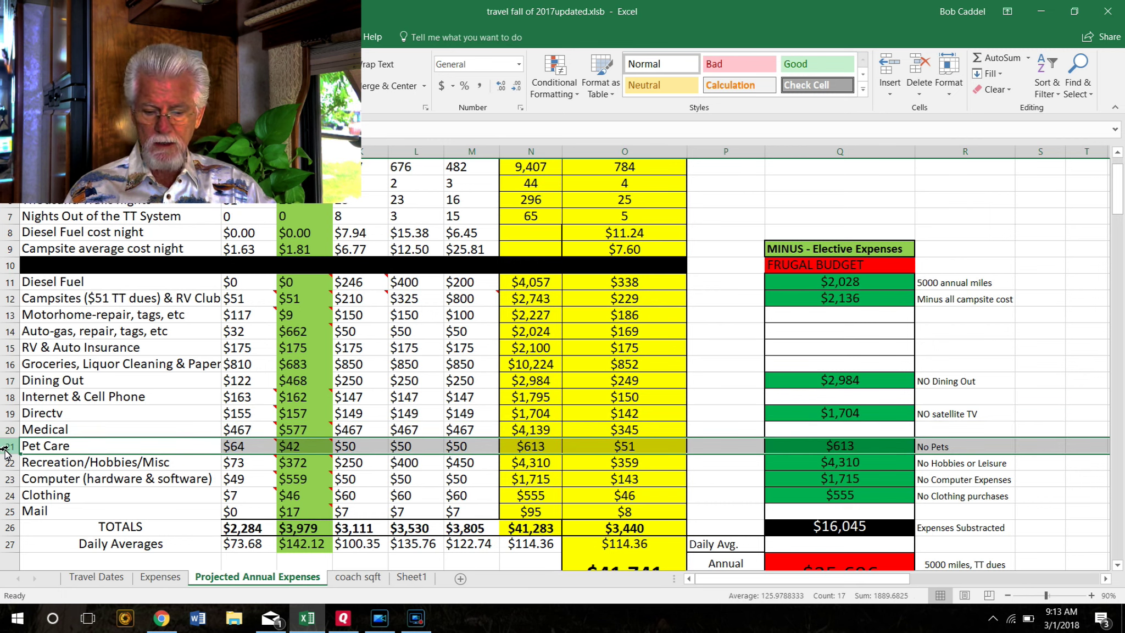
pyautogui.click(7, 462)
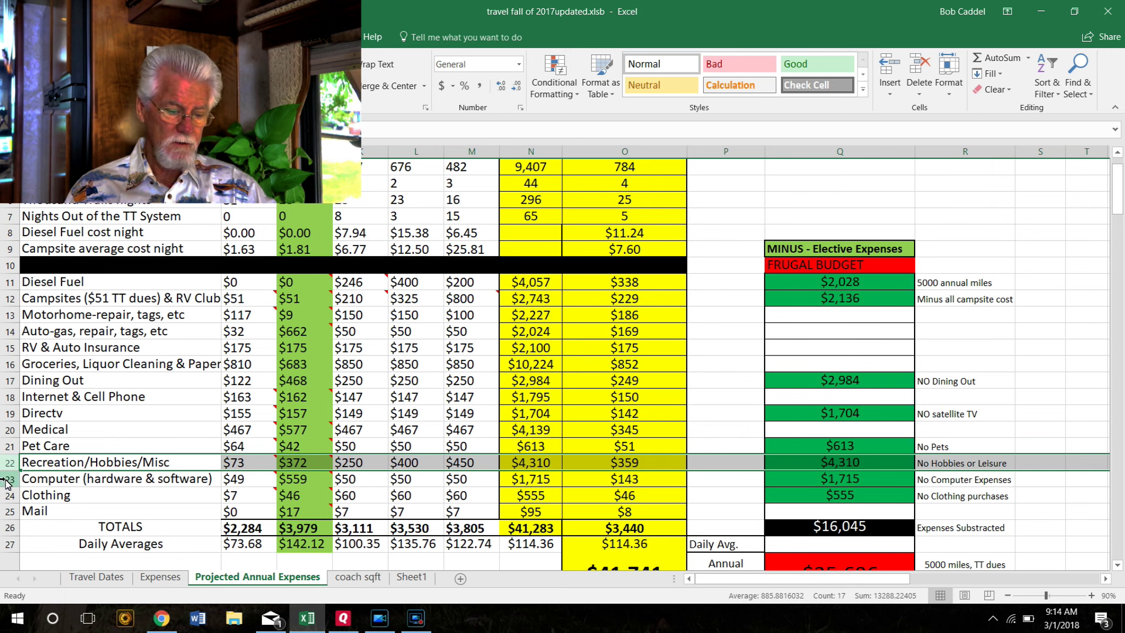
pyautogui.click(6, 481)
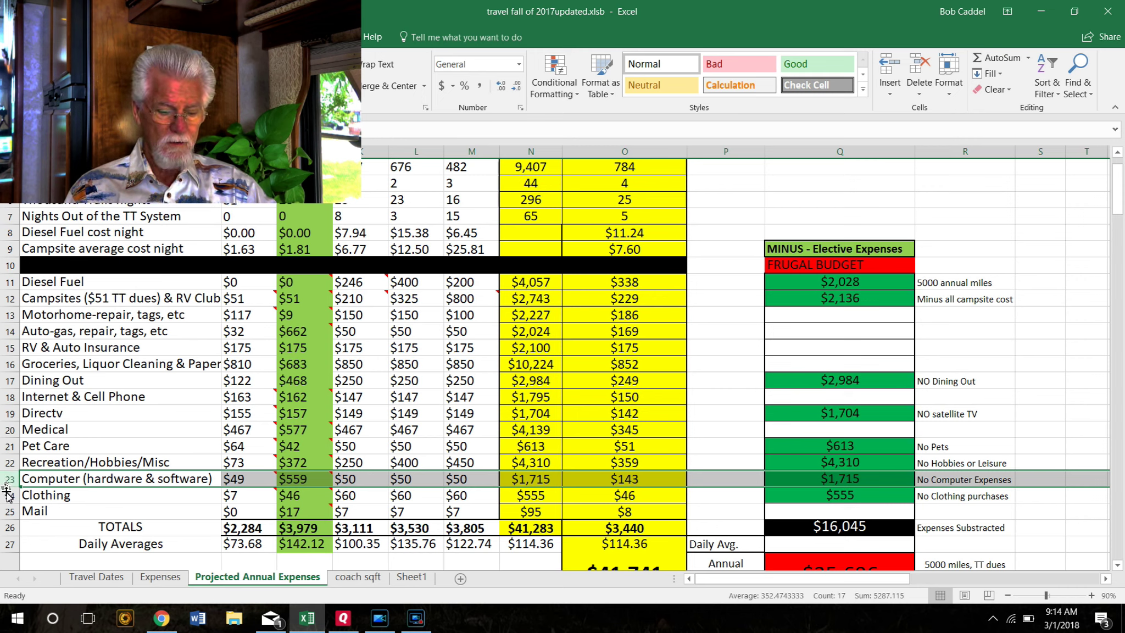
pyautogui.click(10, 496)
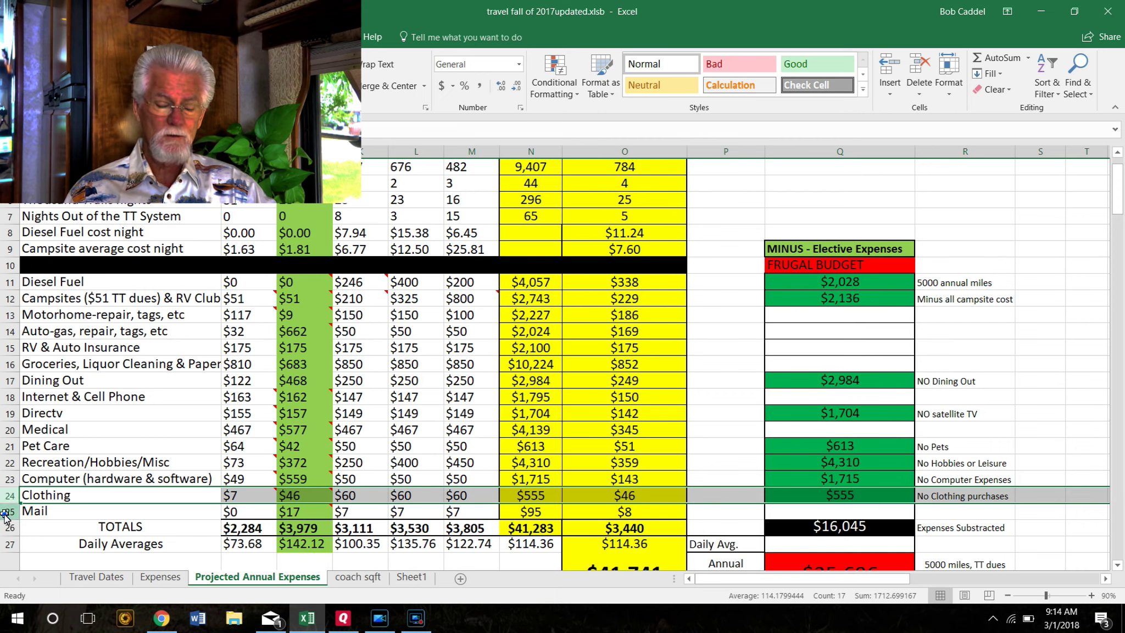
pyautogui.click(6, 515)
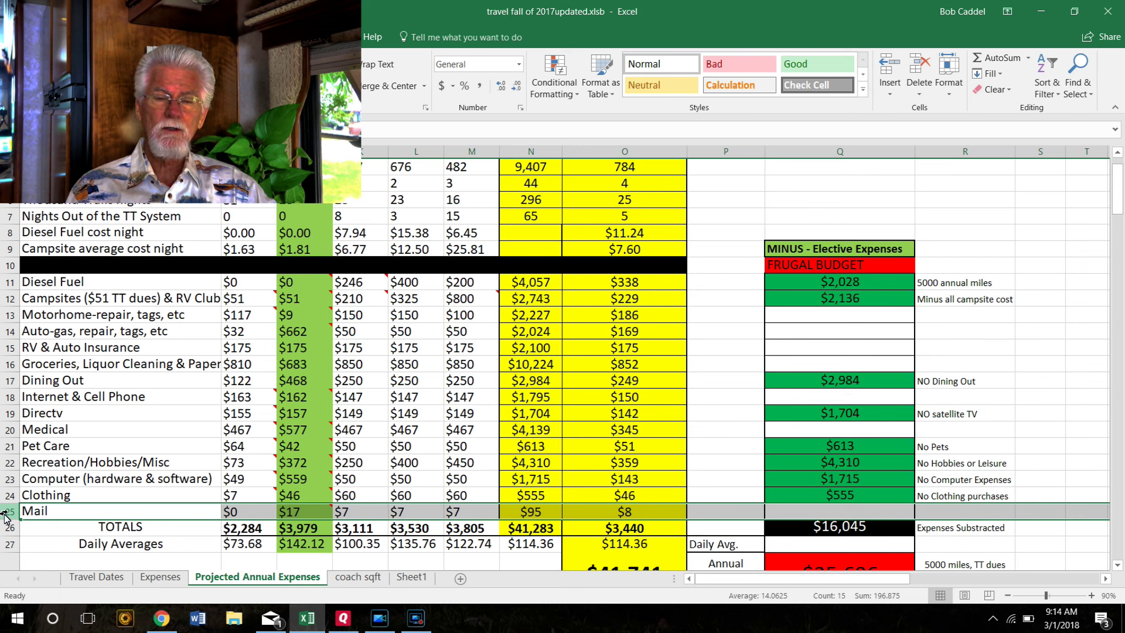
# Select the frugal budget's total of subtracted expenses and its reduced annual estimate for review.
pyautogui.click(799, 525)
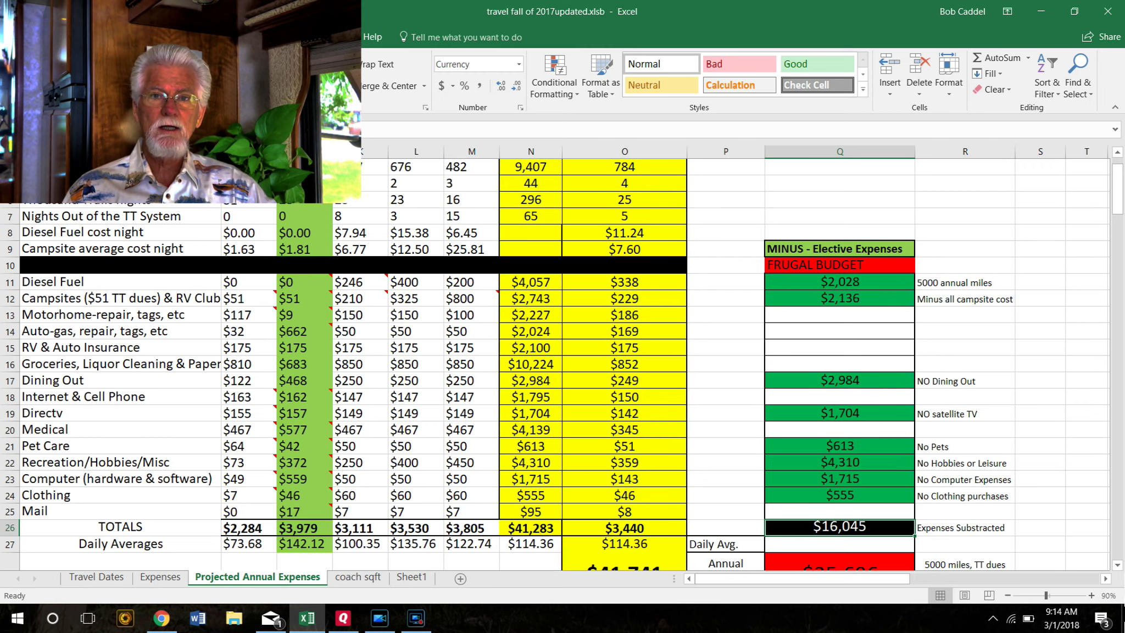
pyautogui.click(1117, 565)
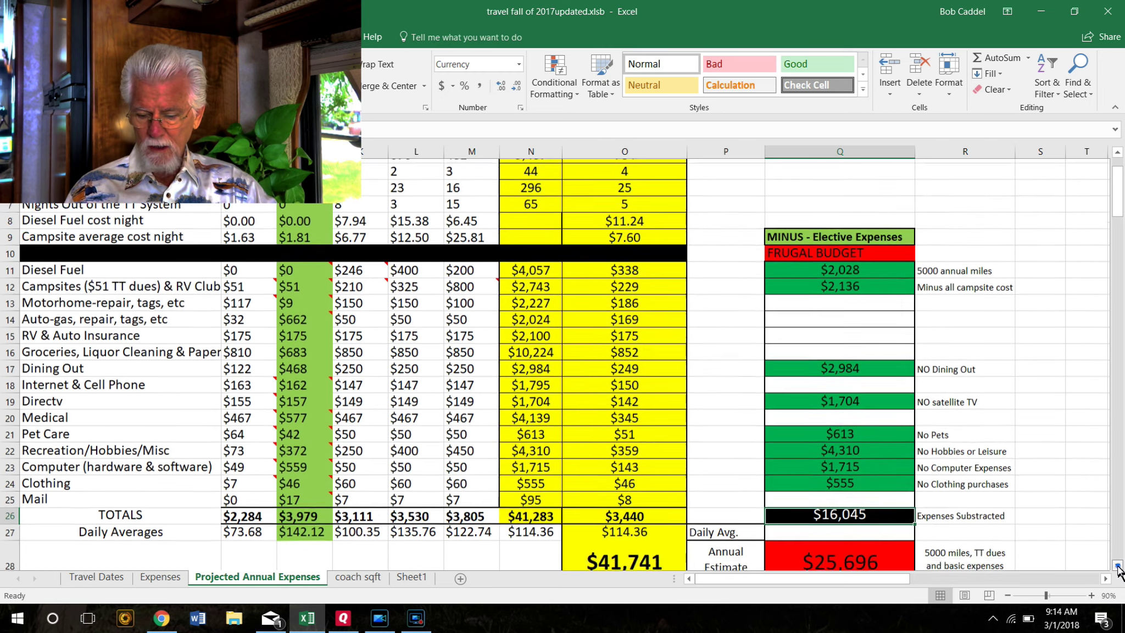
pyautogui.click(1117, 564)
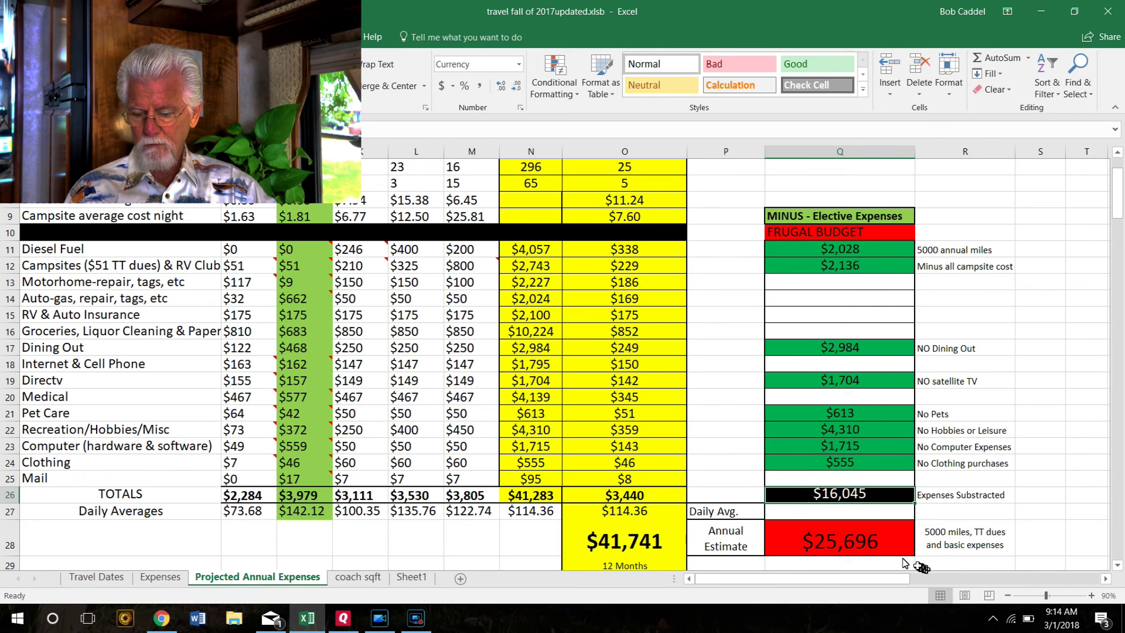
pyautogui.click(870, 543)
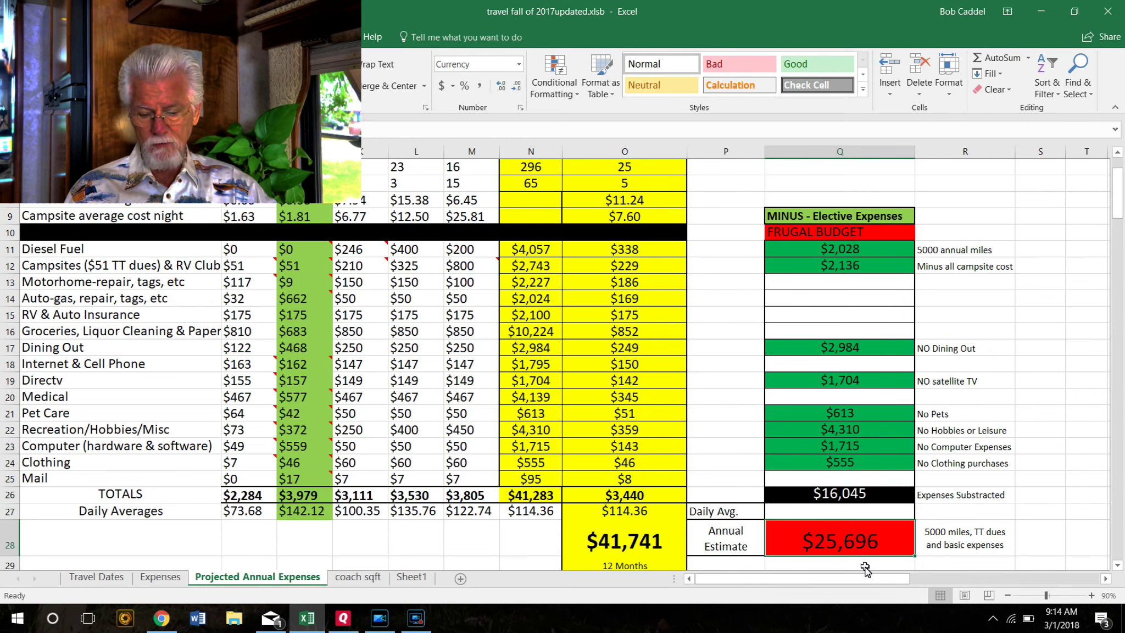